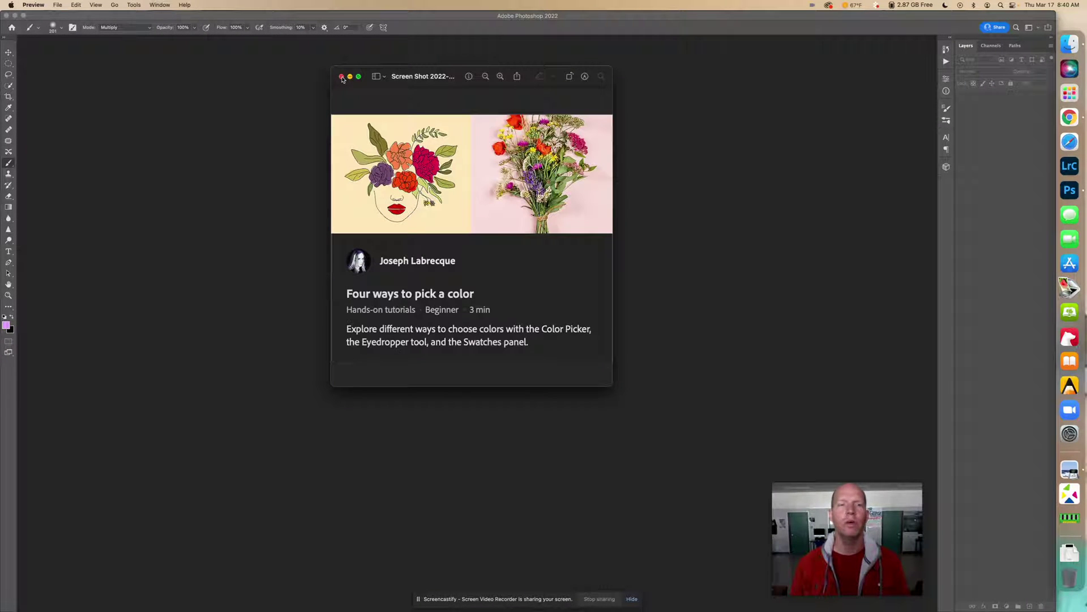
Step: Close the screenshot preview and browse Photoshop's hands-on tutorials with all categories listed
left_click(342, 77)
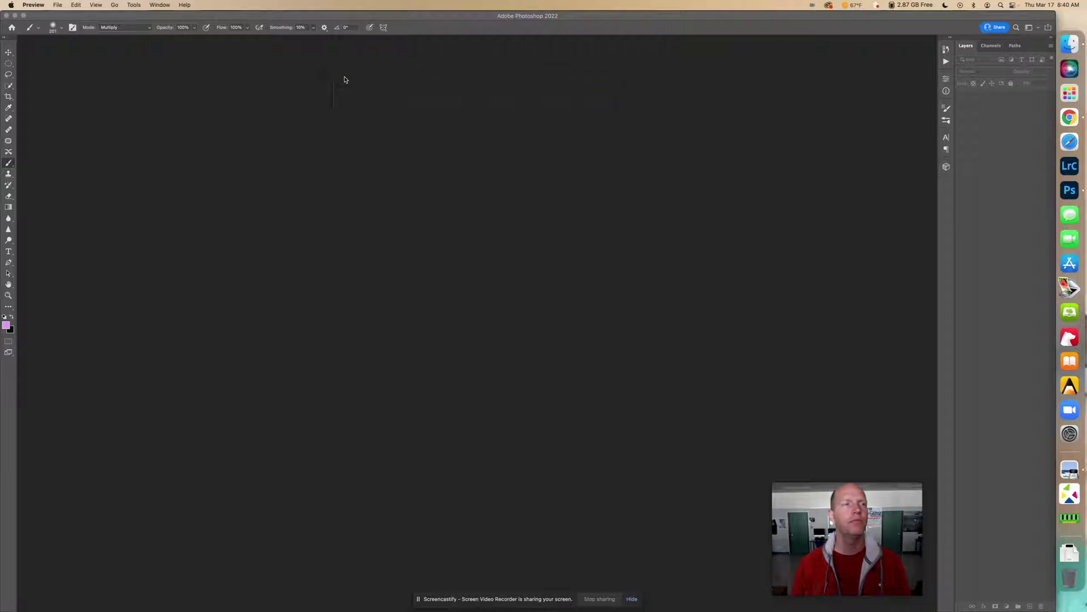
left_click(11, 28)
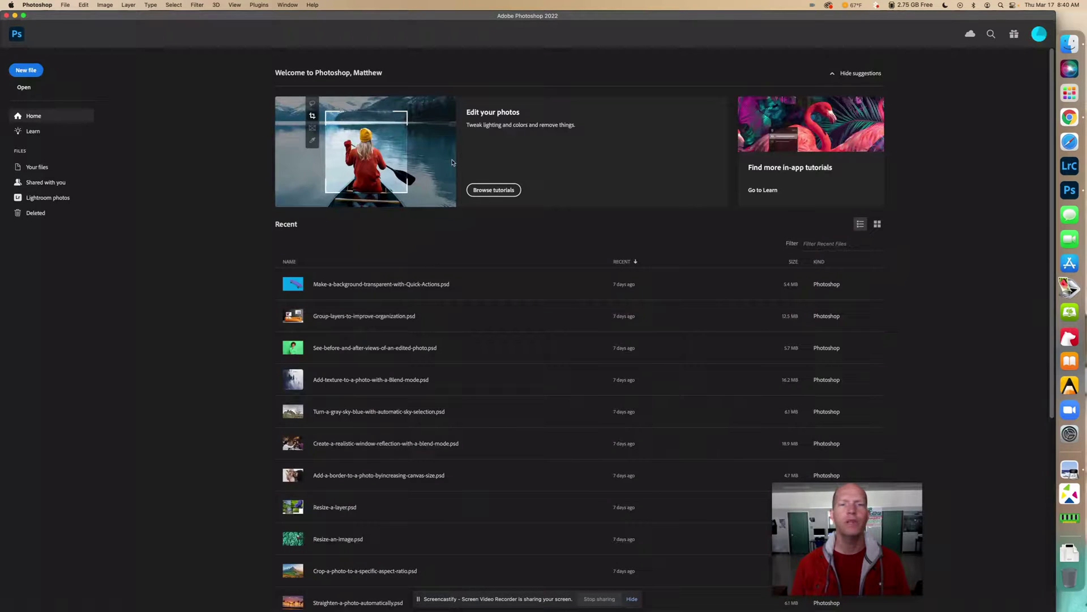
left_click(509, 192)
left_click_drag(875, 190, 422, 97)
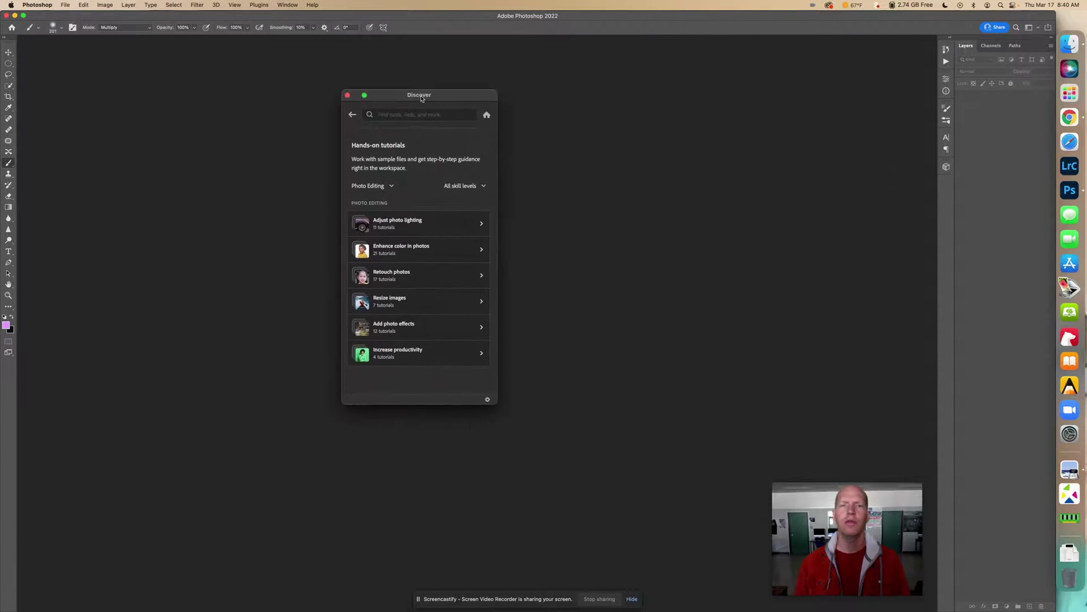
left_click(392, 185)
left_click(375, 201)
left_click_drag(467, 96, 575, 54)
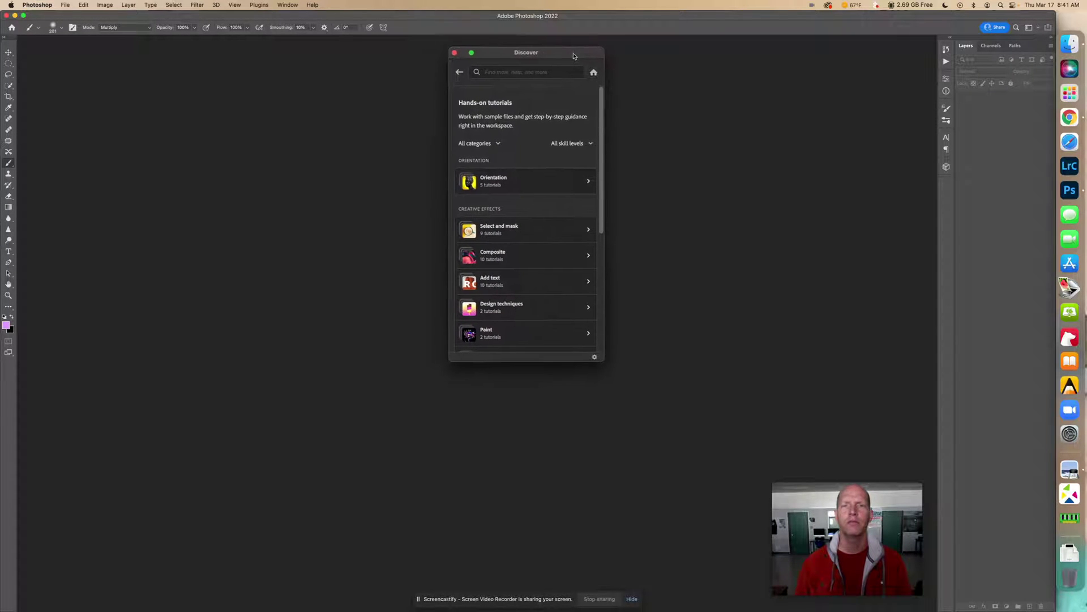
Step: Filter the hands-on tutorials to the Beginner skill level and look through the categories
left_click(578, 143)
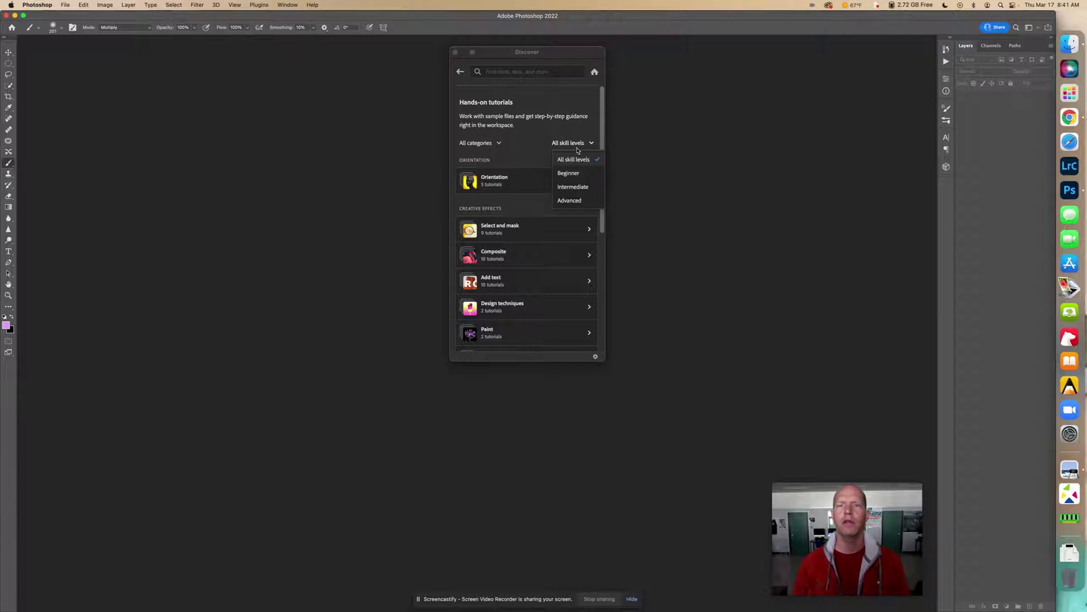
left_click(579, 177)
scroll(532, 226, "down", 3)
scroll(527, 265, "up", 3)
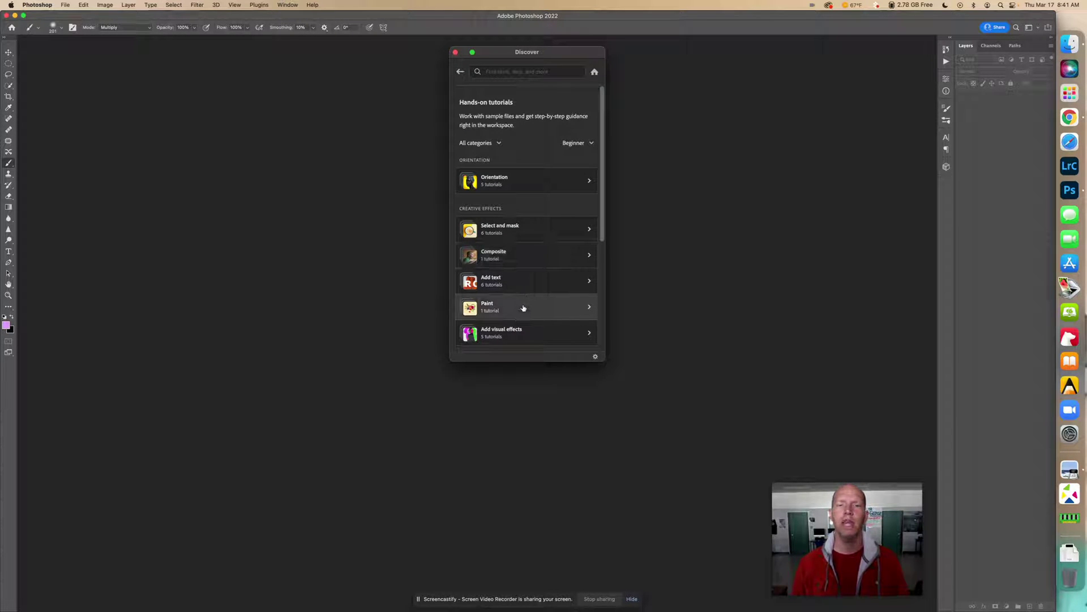
Step: Start the Paint tutorial "Four ways to pick a color" and move its instructions window off the sketch
left_click(523, 308)
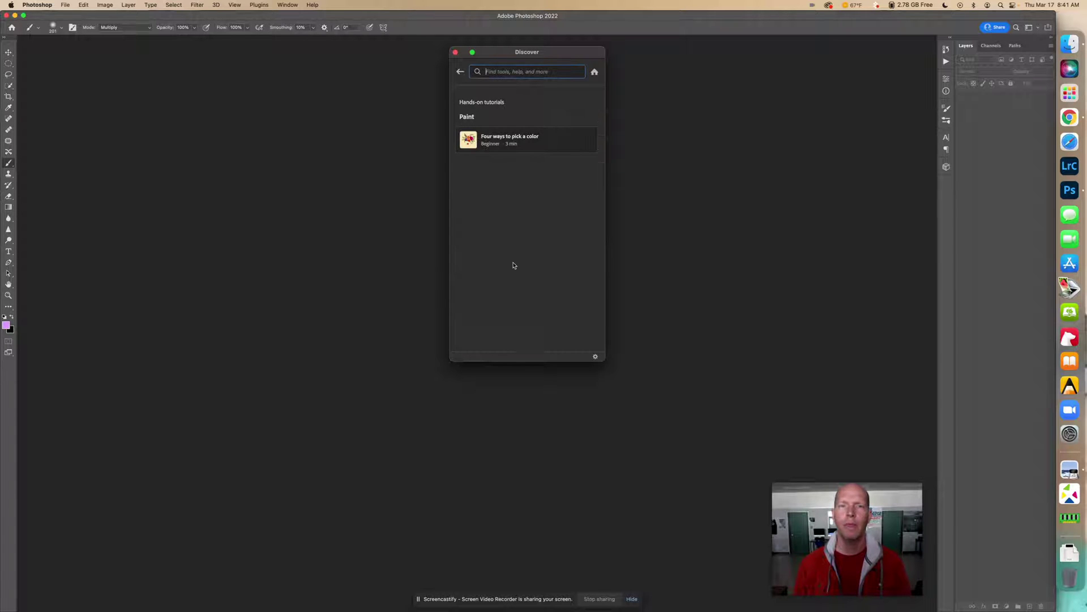
left_click(525, 141)
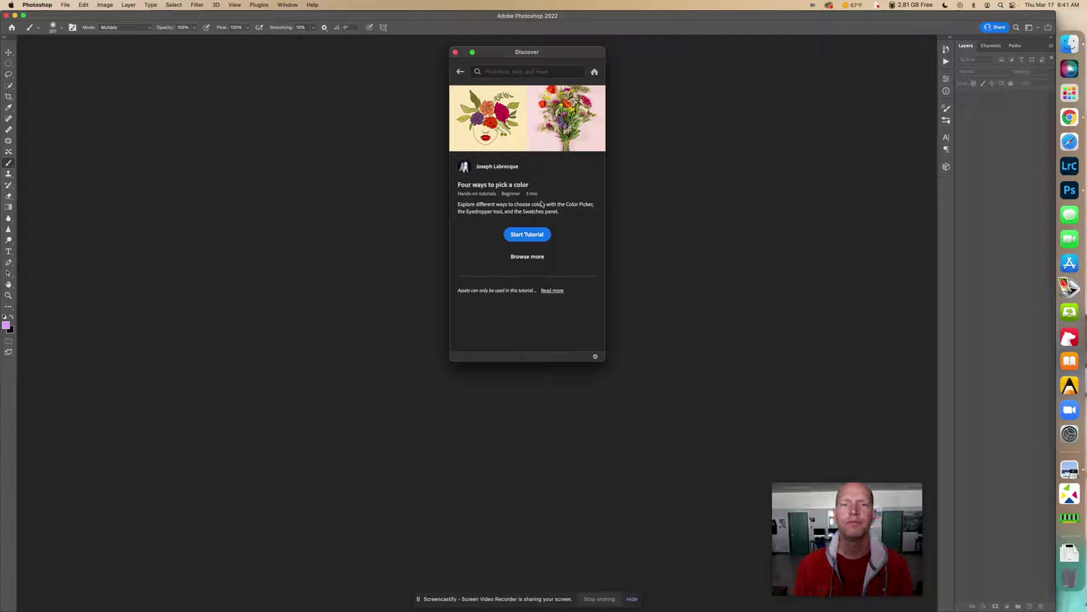
left_click(538, 235)
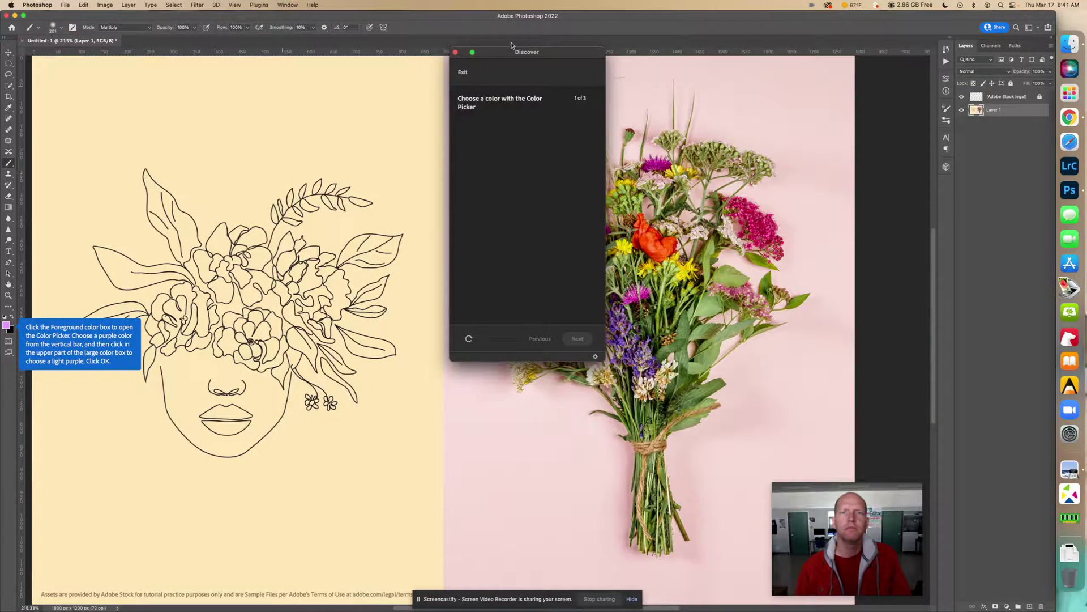
left_click_drag(517, 54, 834, 105)
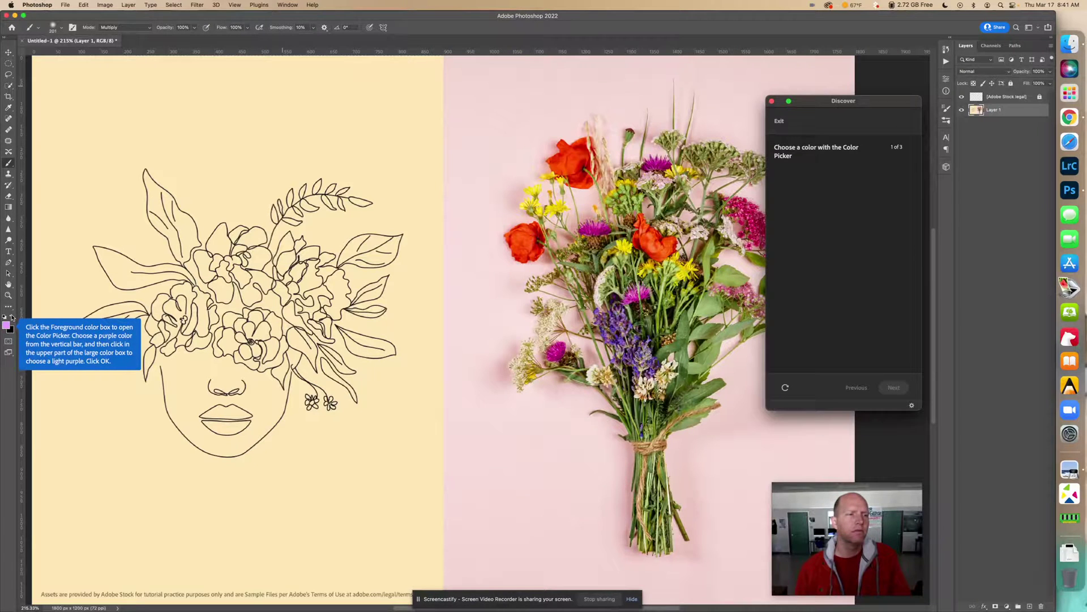
Step: Swap the foreground and background colors, and set the foreground color to light purple c578f6 with the Color Picker
left_click(12, 318)
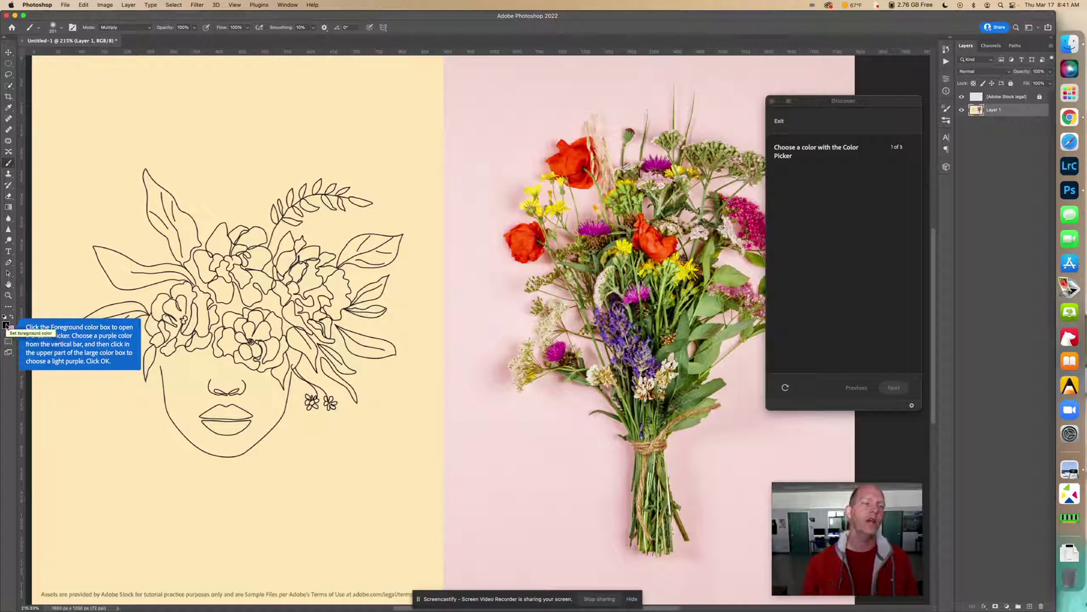
left_click(6, 325)
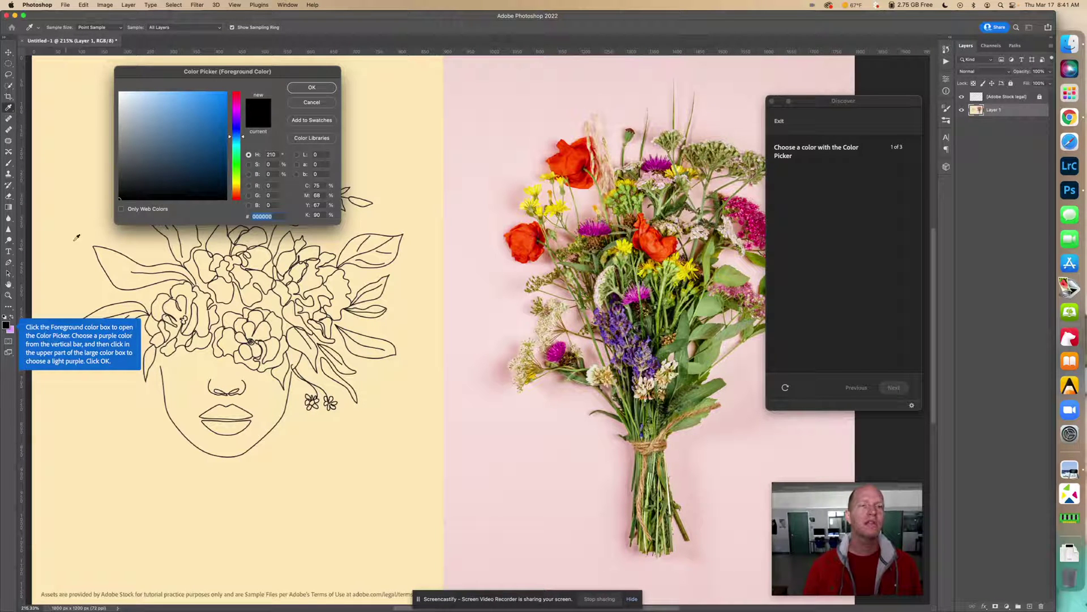
left_click_drag(282, 70, 571, 123)
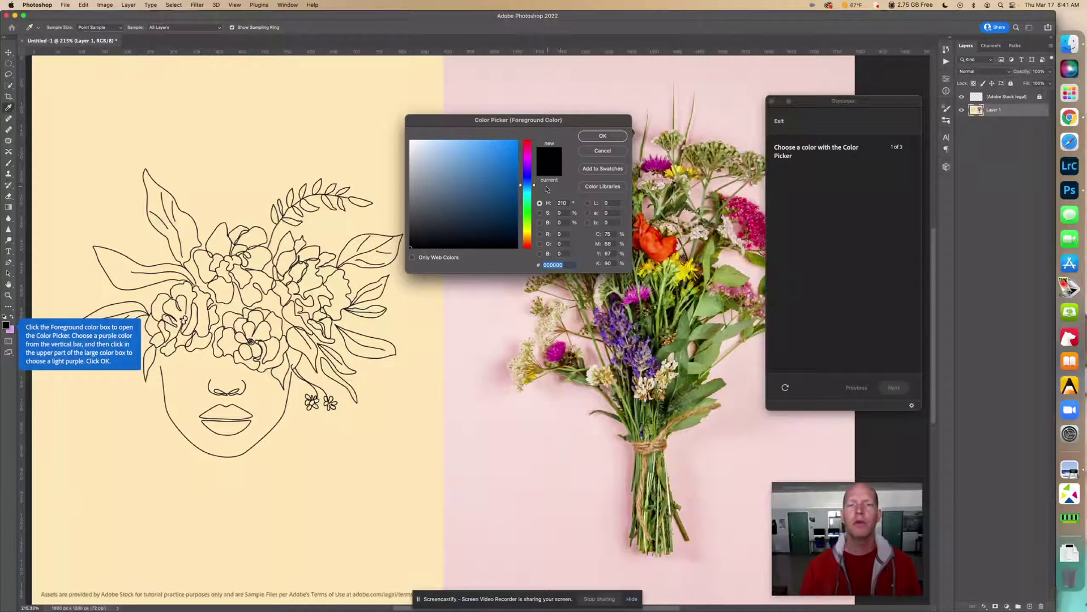
left_click_drag(535, 188, 535, 166)
mouse_move(470, 163)
left_mouse_down()
mouse_move(475, 138)
mouse_move(485, 139)
mouse_move(465, 144)
left_mouse_up()
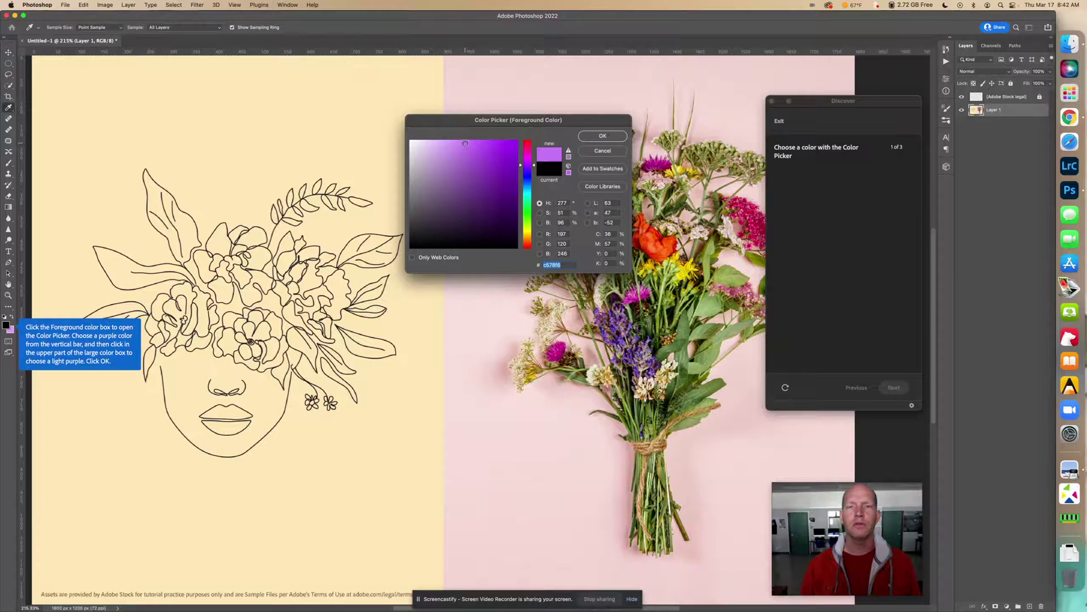
left_click(602, 137)
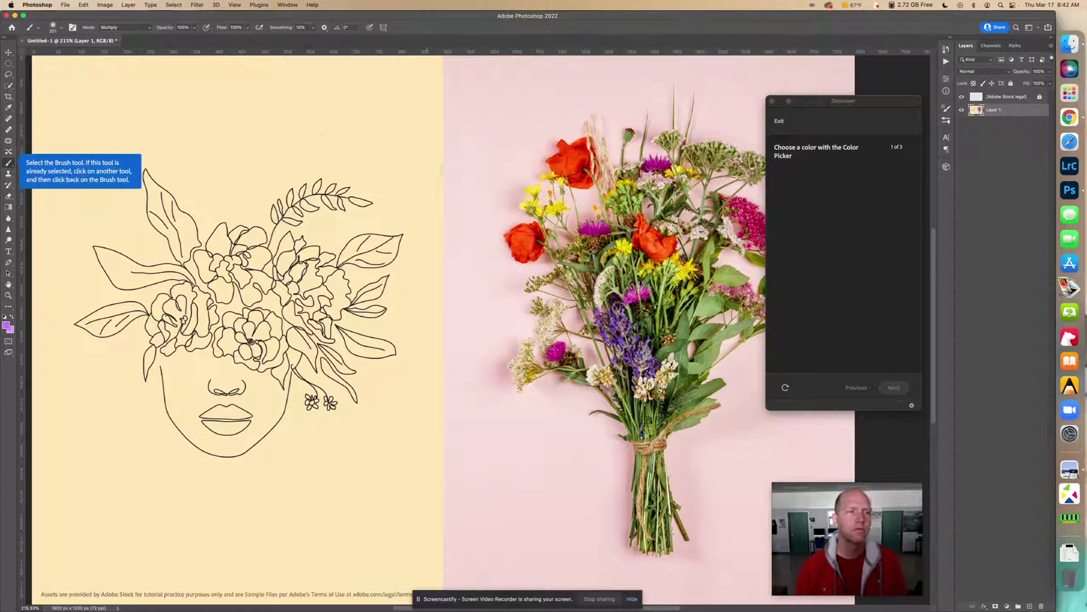
Step: Reselect the Brush tool, set the Soft Round brush to 49 px with 50% hardness, and advance the tutorial
left_click(9, 175)
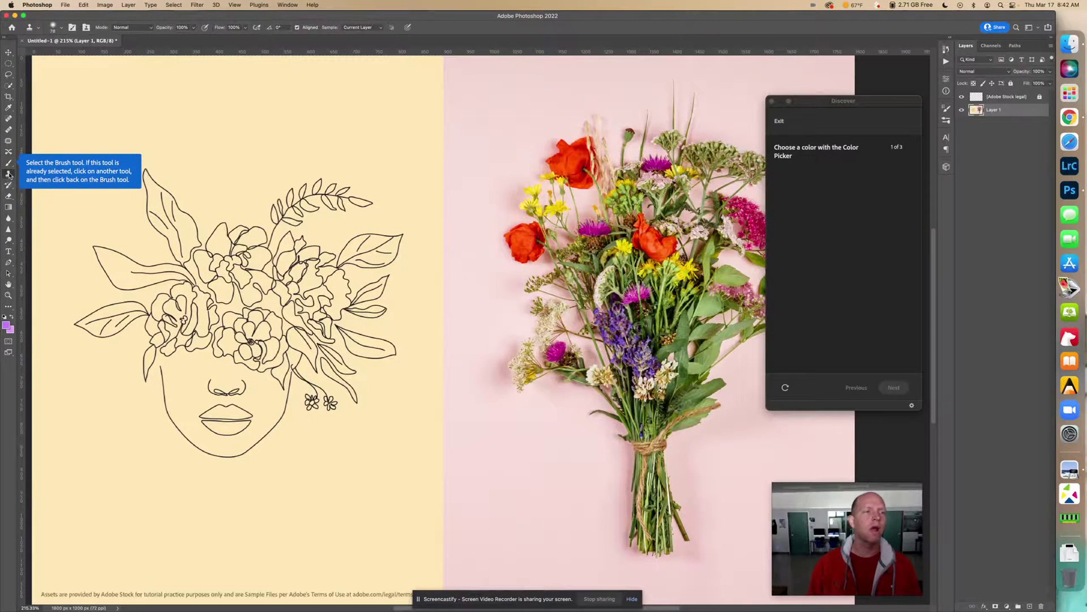
left_click(10, 164)
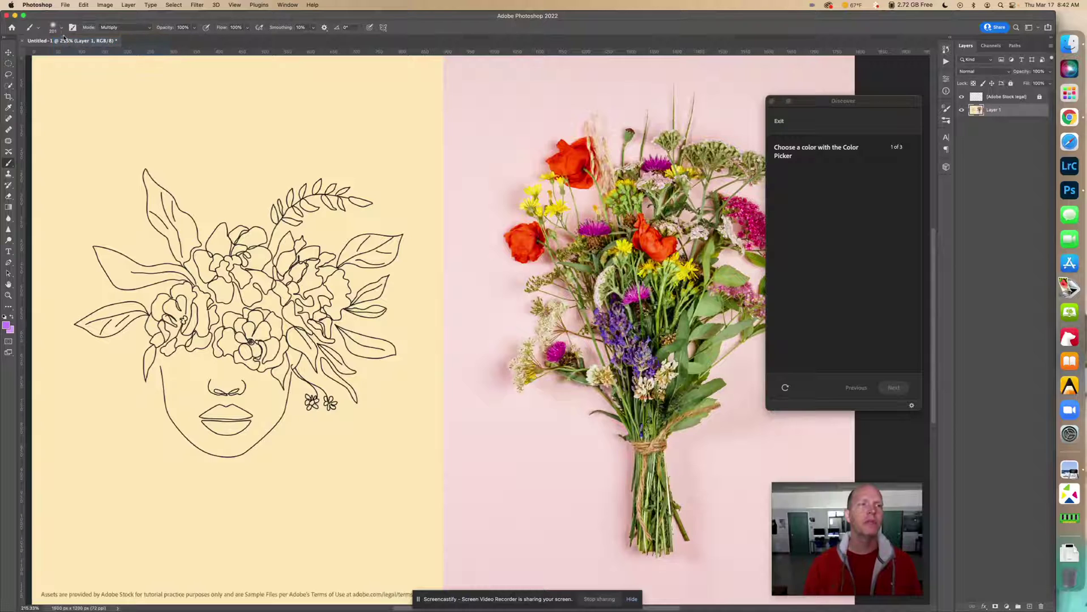
left_click(61, 31)
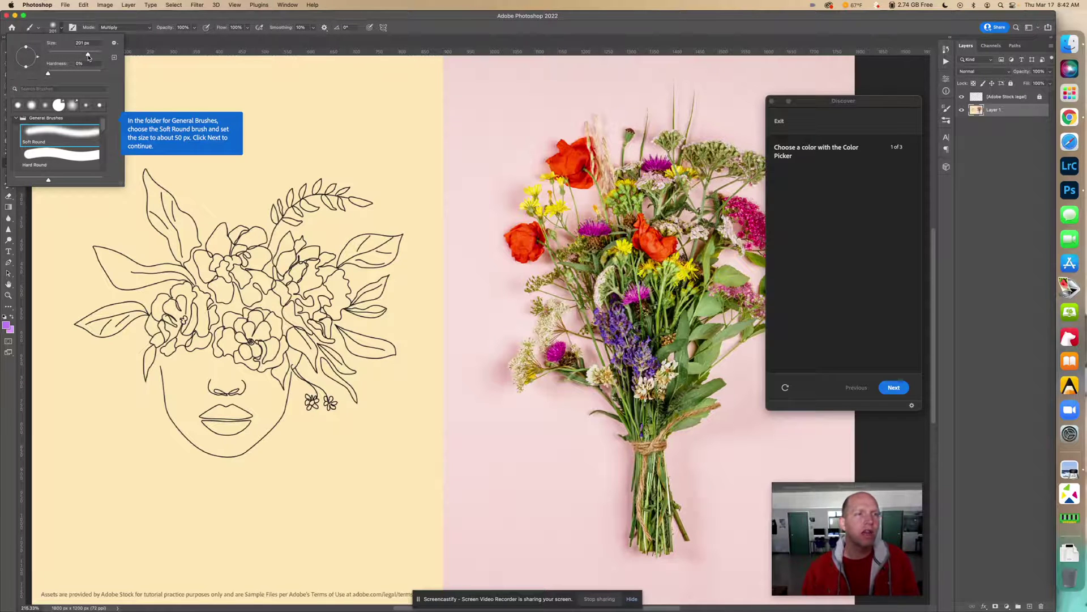
mouse_move(87, 55)
left_mouse_down()
mouse_move(62, 55)
mouse_move(51, 75)
mouse_move(75, 74)
left_mouse_up()
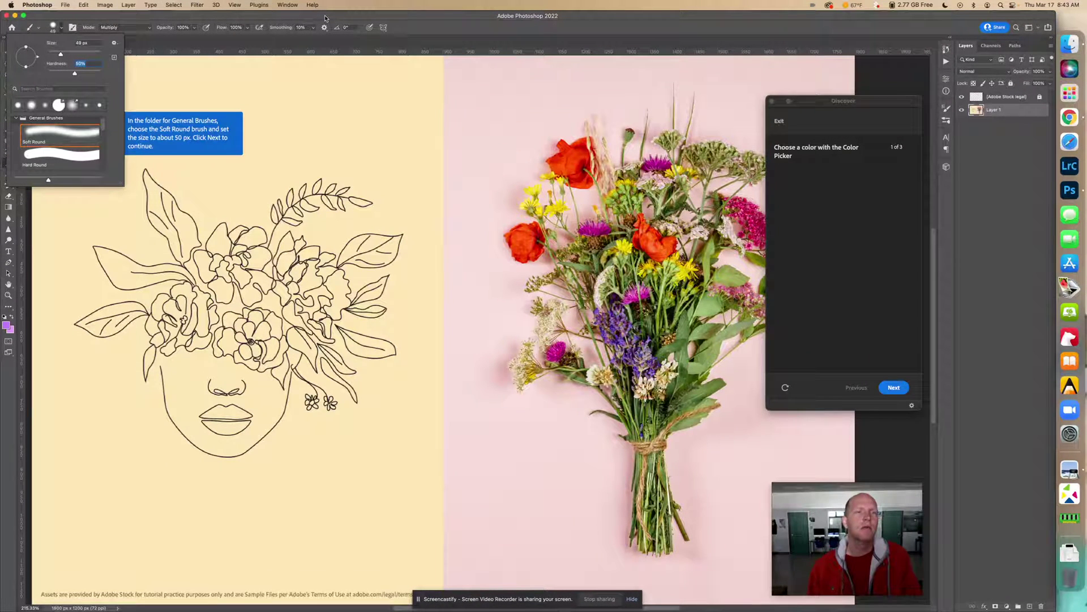
key("Return")
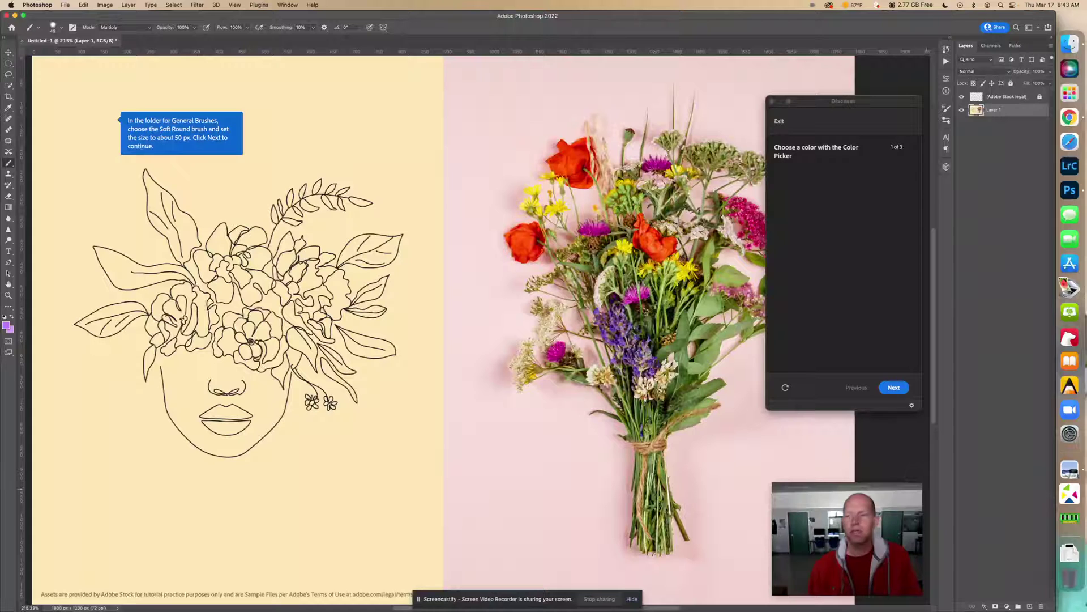
left_click(894, 388)
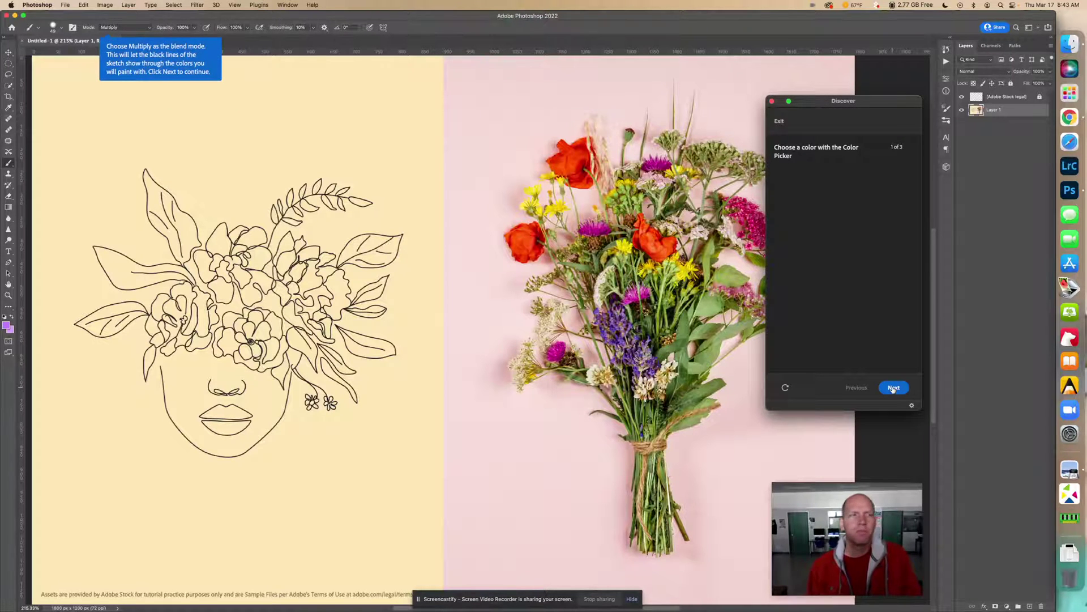
Step: Set the brush's painting mode to Multiply and advance the tutorial
left_click(147, 23)
left_click(147, 21)
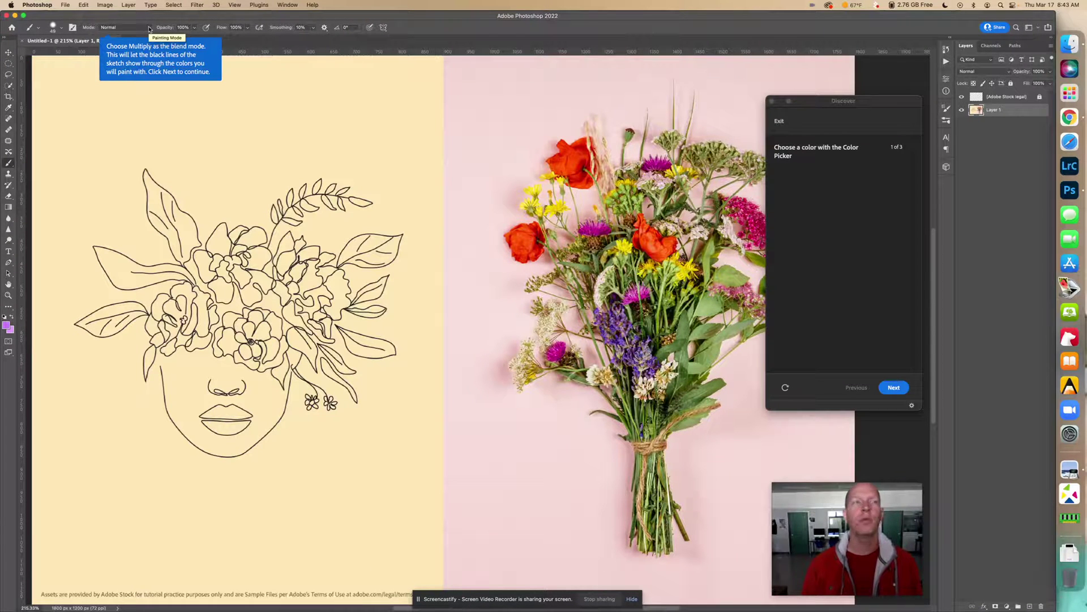
left_click(150, 29)
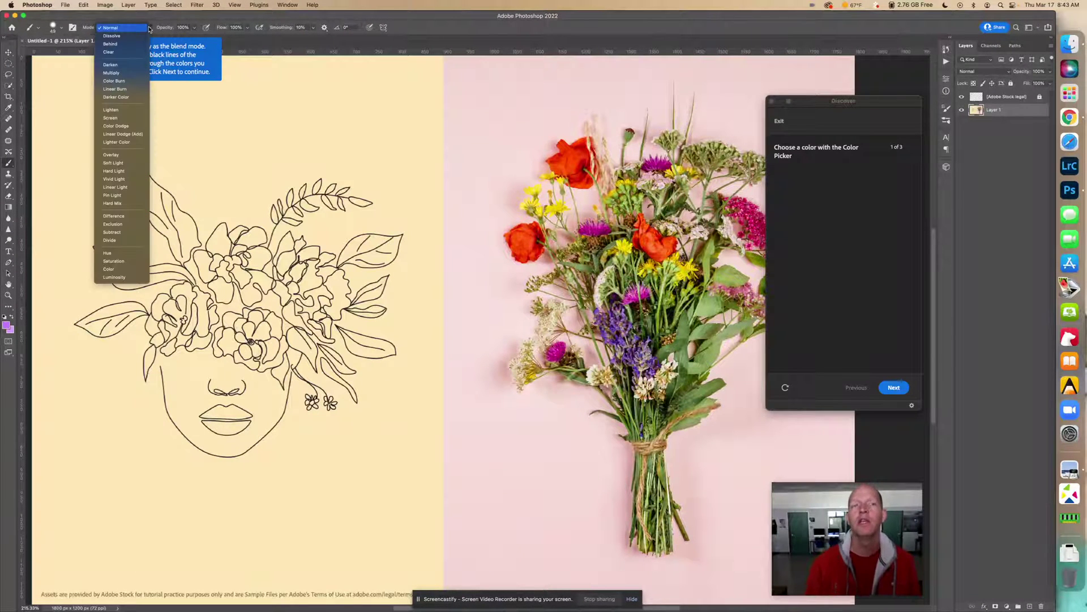
left_click(128, 74)
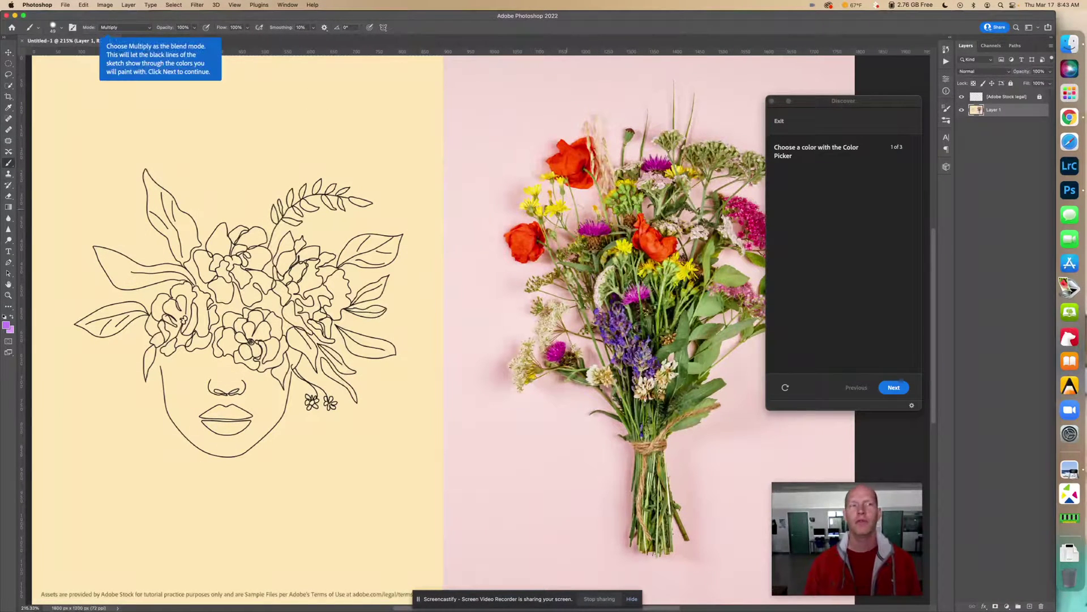
left_click(892, 388)
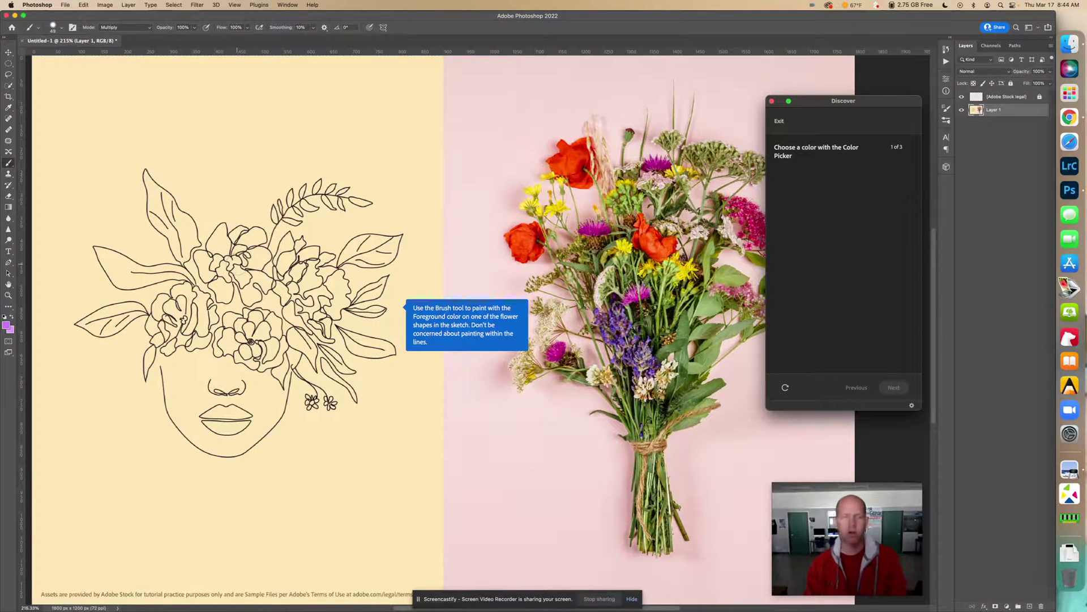
Step: Paint the topmost flower of the line sketch in the purple foreground color with the brush reduced to about 23 px
key("super+equal")
key("super+equal")
key("super+equal")
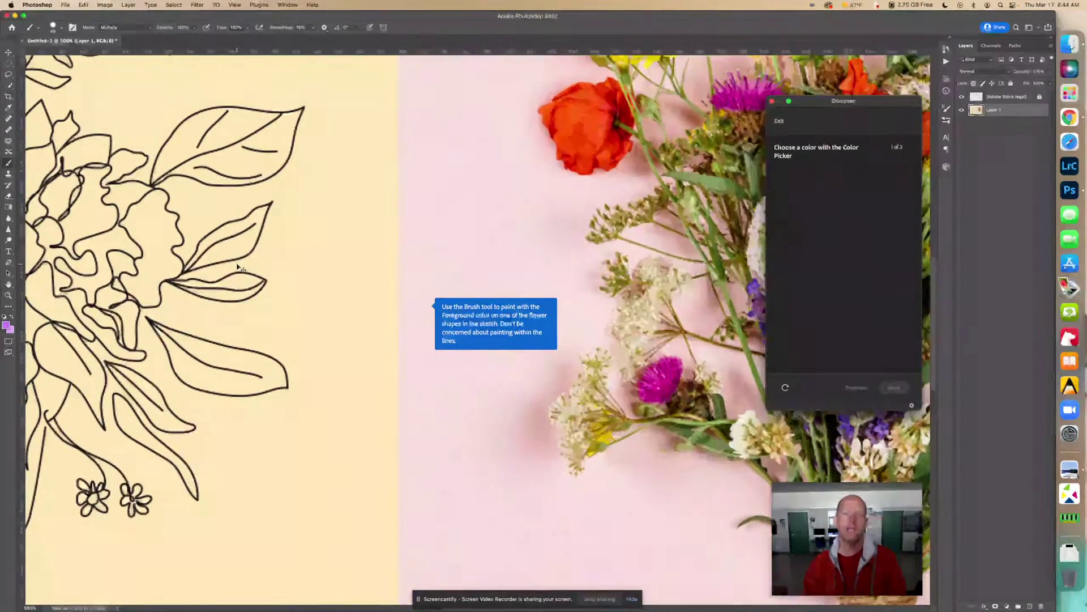
scroll(236, 264, "left", 10)
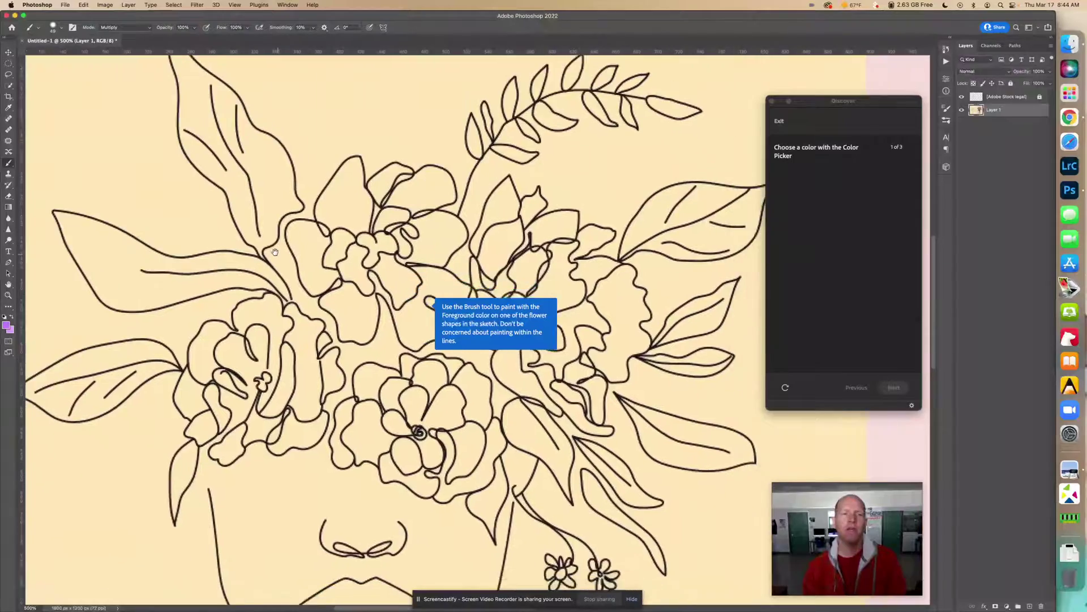
scroll(184, 214, "right", 2)
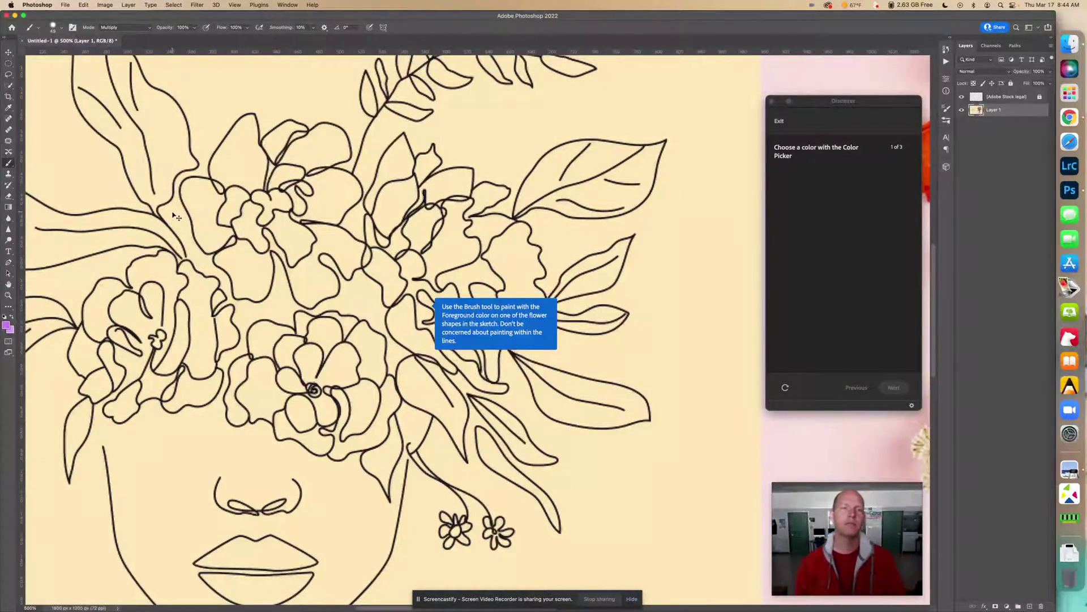
key("super+equal")
key("super+equal")
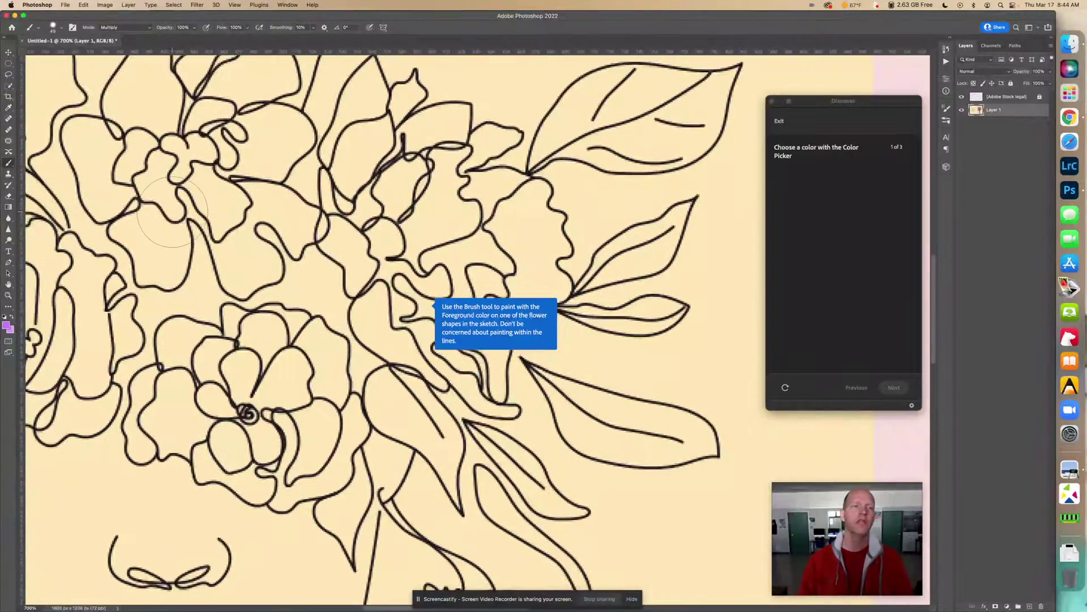
left_click_drag(237, 189, 320, 321)
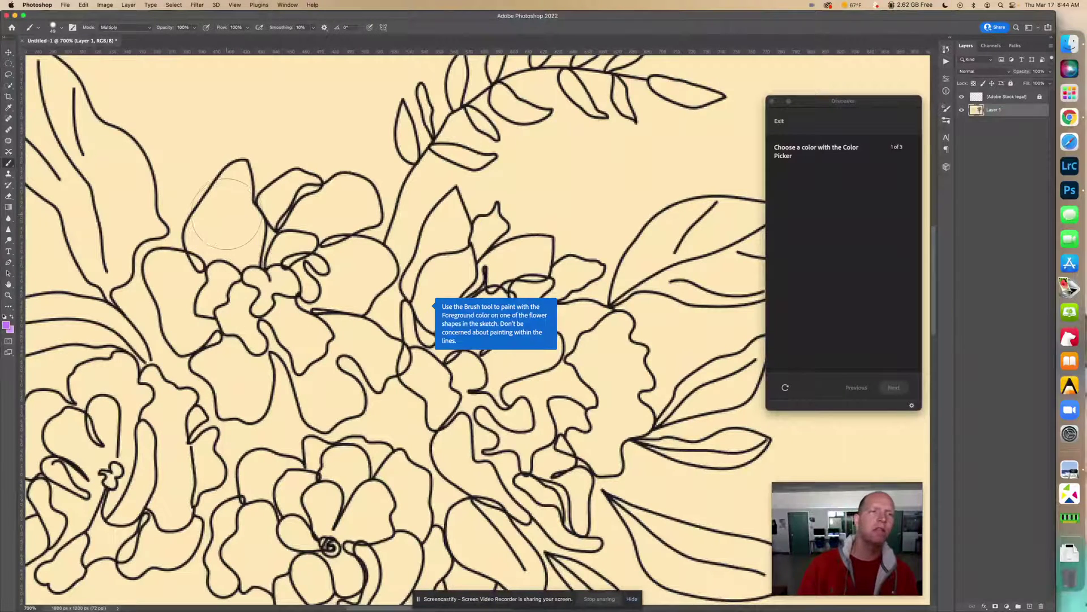
left_click(62, 29)
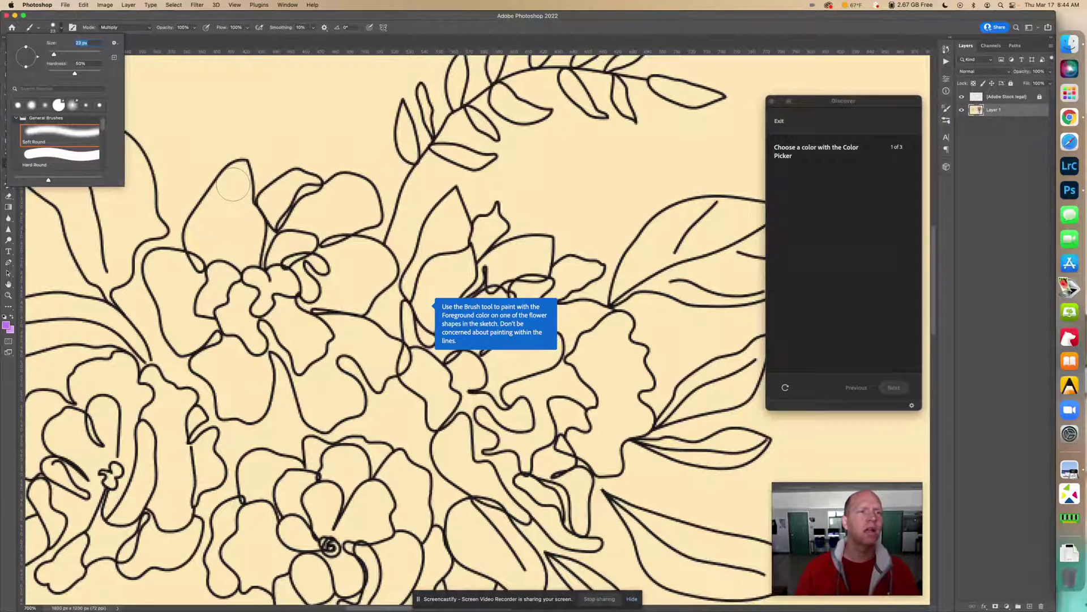
mouse_move(237, 182)
left_mouse_down()
mouse_move(238, 170)
mouse_move(196, 255)
mouse_move(218, 255)
mouse_move(235, 216)
mouse_move(248, 214)
mouse_move(253, 241)
mouse_move(269, 237)
mouse_move(244, 277)
mouse_move(210, 300)
mouse_move(145, 258)
mouse_move(182, 343)
mouse_move(199, 349)
mouse_move(221, 317)
mouse_move(195, 322)
mouse_move(223, 362)
mouse_move(207, 379)
mouse_move(187, 366)
mouse_move(250, 418)
mouse_move(263, 399)
mouse_move(261, 283)
mouse_move(237, 365)
mouse_move(249, 287)
mouse_move(306, 334)
mouse_move(309, 366)
mouse_move(343, 280)
mouse_move(309, 252)
mouse_move(275, 266)
mouse_move(317, 238)
mouse_move(280, 224)
mouse_move(308, 172)
mouse_move(289, 170)
mouse_move(266, 193)
mouse_move(311, 223)
mouse_move(354, 184)
mouse_move(365, 218)
mouse_move(352, 235)
mouse_move(379, 198)
mouse_move(354, 244)
mouse_move(340, 213)
left_mouse_up()
mouse_move(337, 252)
left_mouse_down()
mouse_move(377, 238)
mouse_move(391, 267)
mouse_move(385, 289)
mouse_move(358, 278)
mouse_move(364, 308)
mouse_move(352, 268)
left_mouse_up()
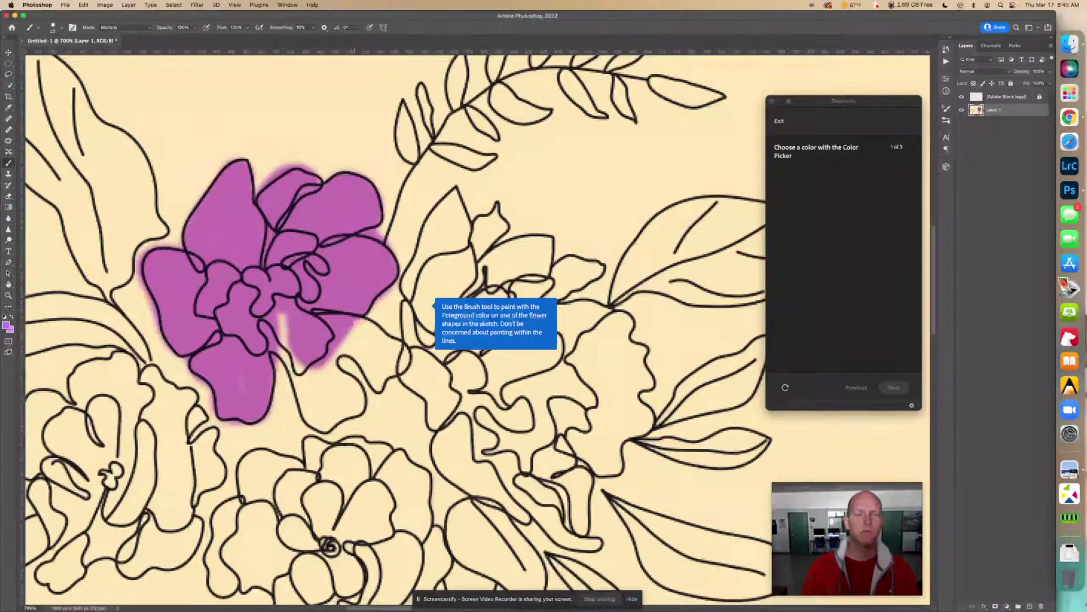
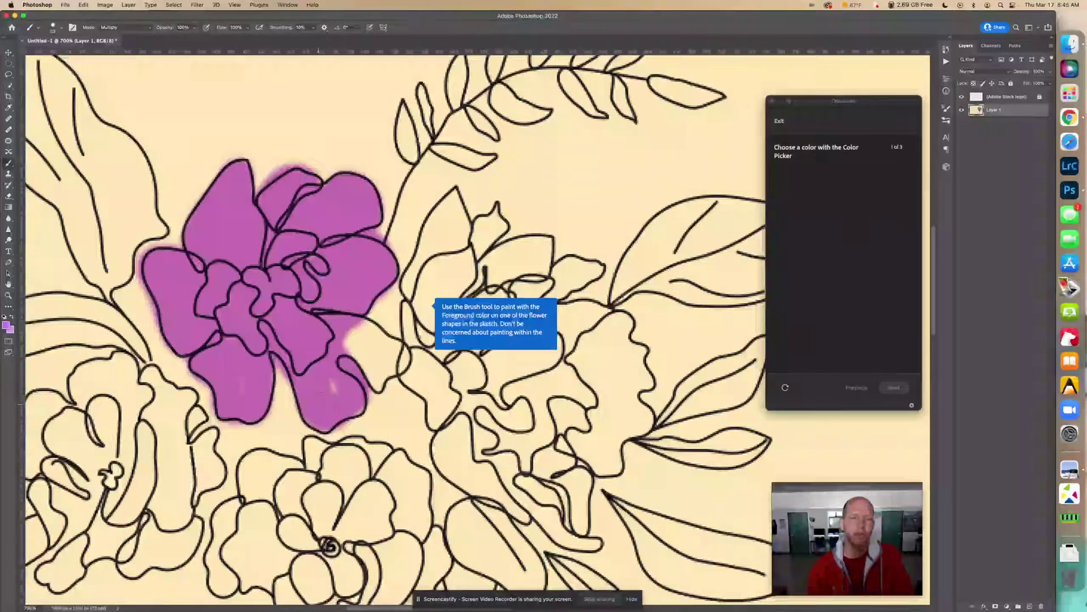
mouse_move(346, 340)
left_mouse_down()
mouse_move(389, 372)
mouse_move(405, 358)
mouse_move(354, 328)
left_mouse_up()
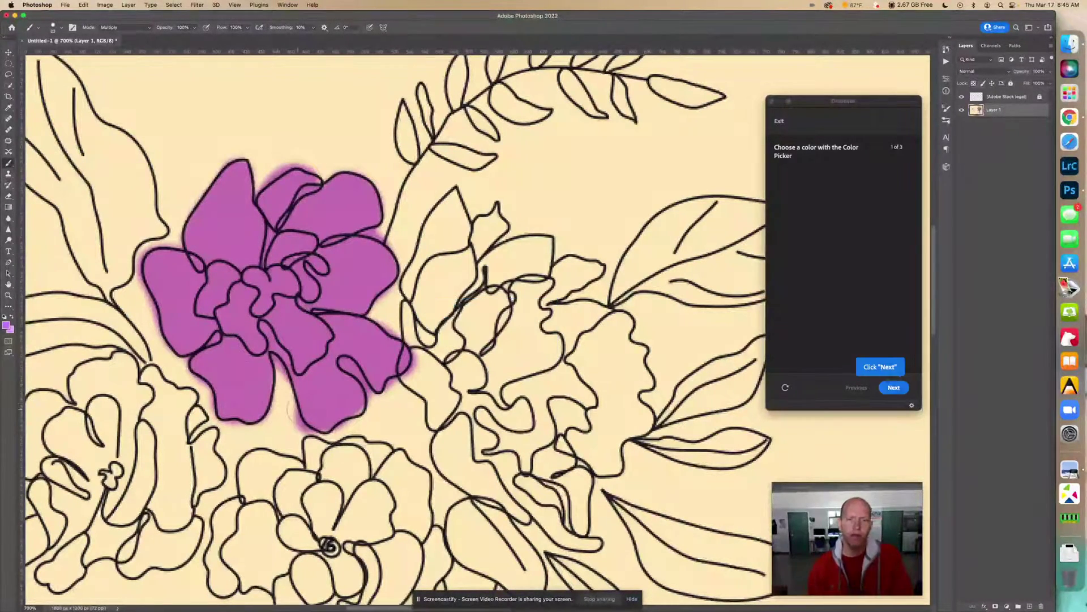
left_click(351, 403)
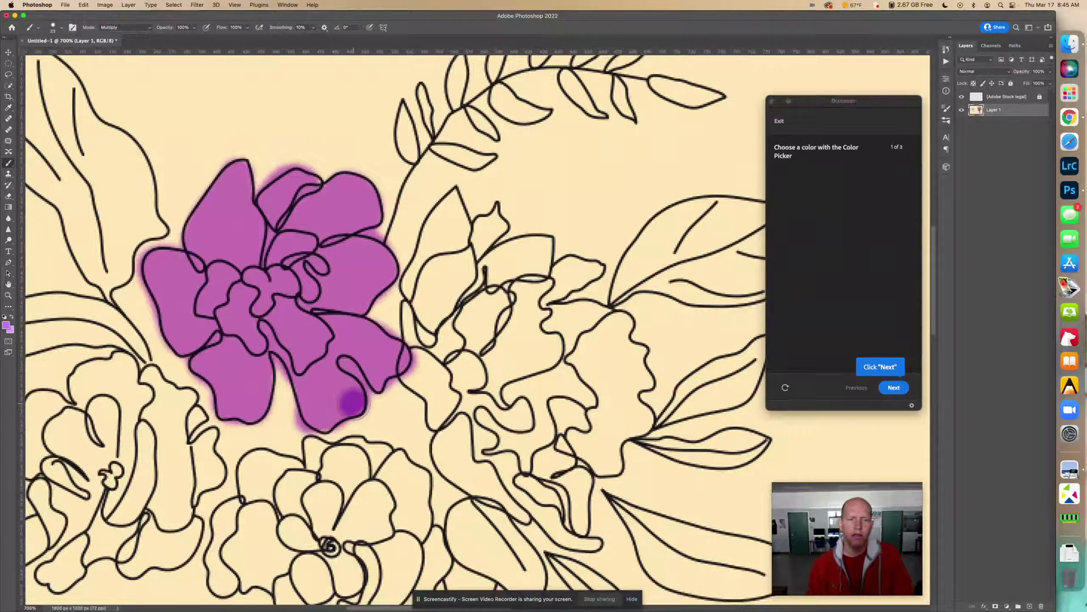
Step: Undo the last brush stroke on the purple flower and advance the tutorial to its Eyedropper section
key("super+z")
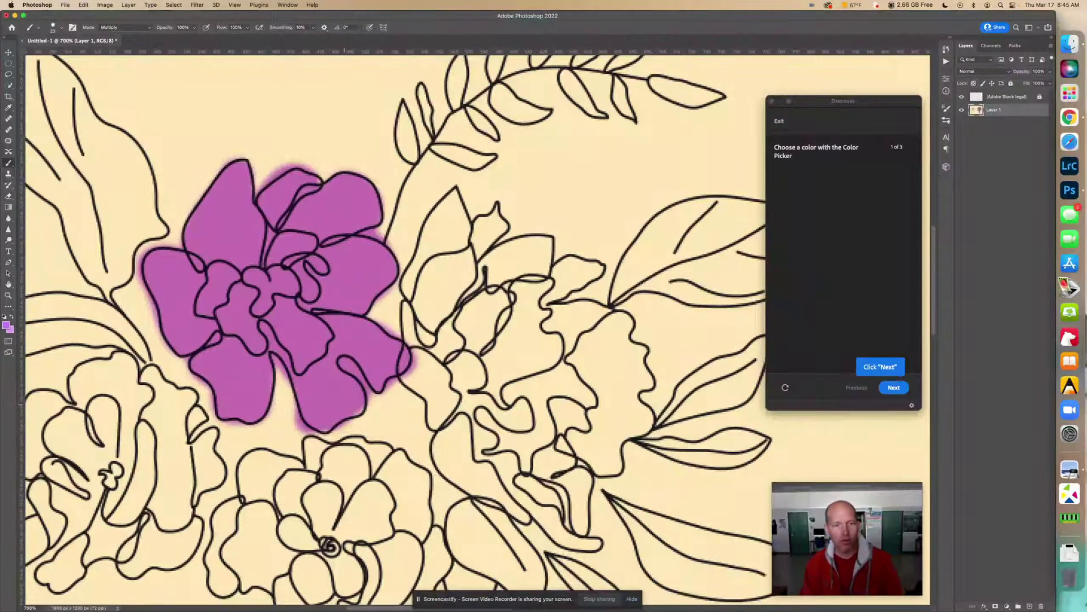
mouse_move(367, 424)
left_mouse_down()
mouse_move(375, 316)
mouse_move(381, 423)
left_mouse_up()
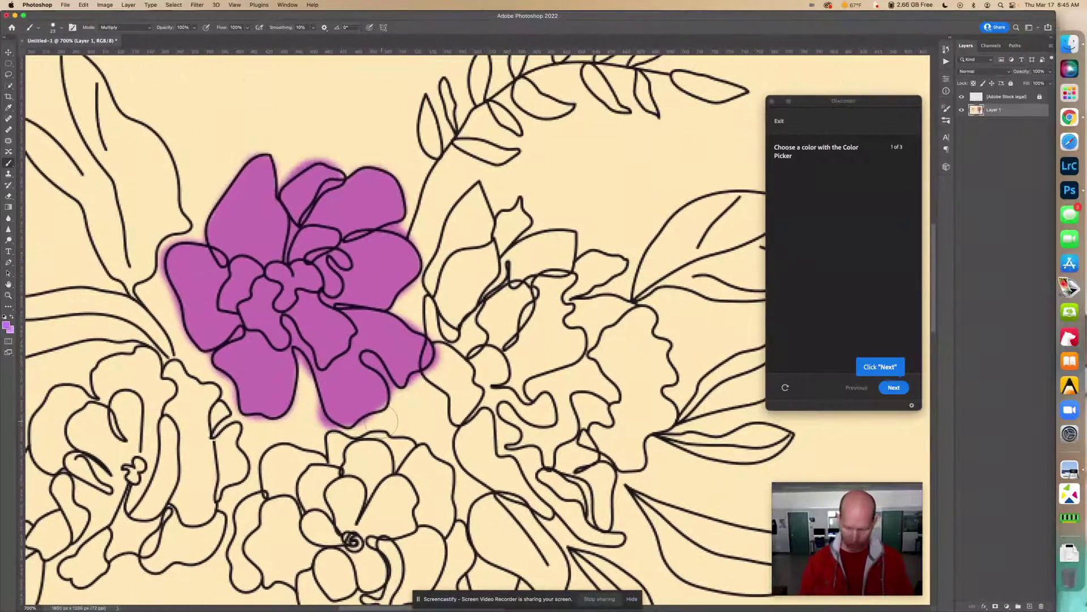
key("super+0")
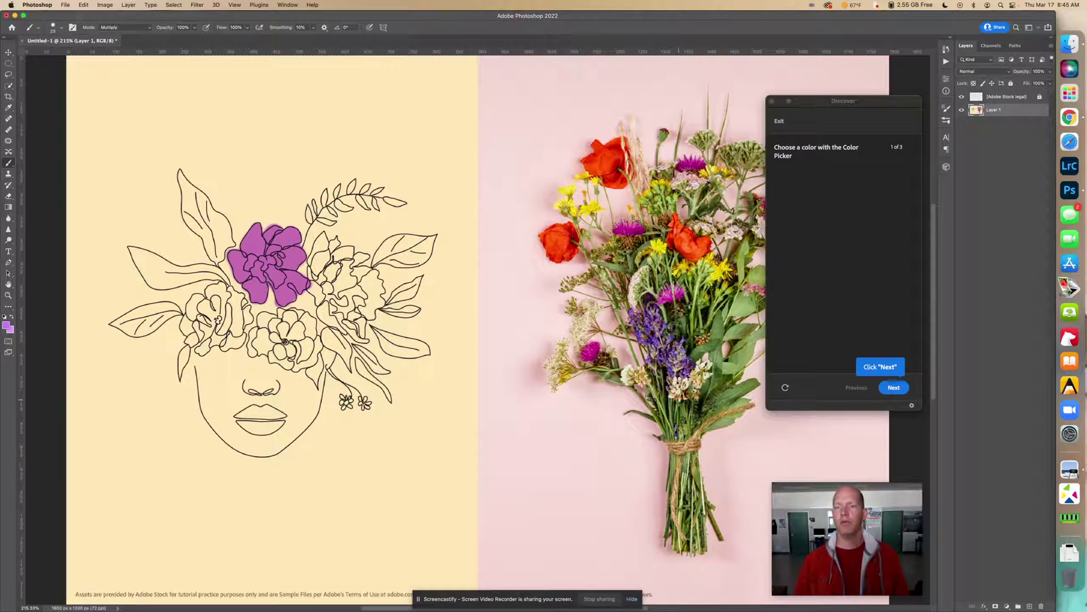
left_click(893, 388)
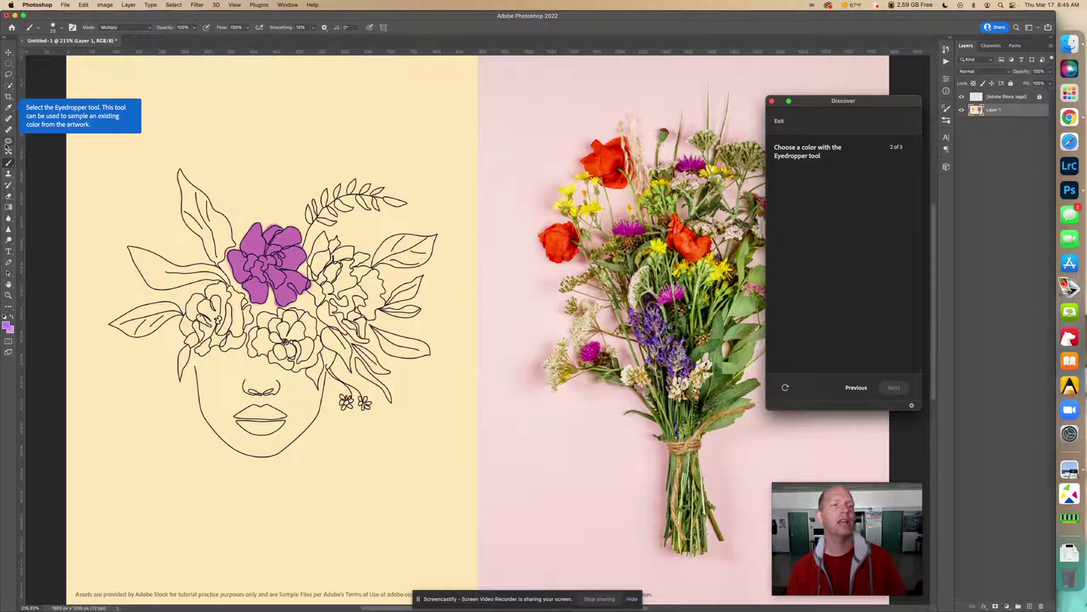
Step: Sample a light green from the foliage in the flowers photo as the foreground color with the Eyedropper tool
left_click(10, 108)
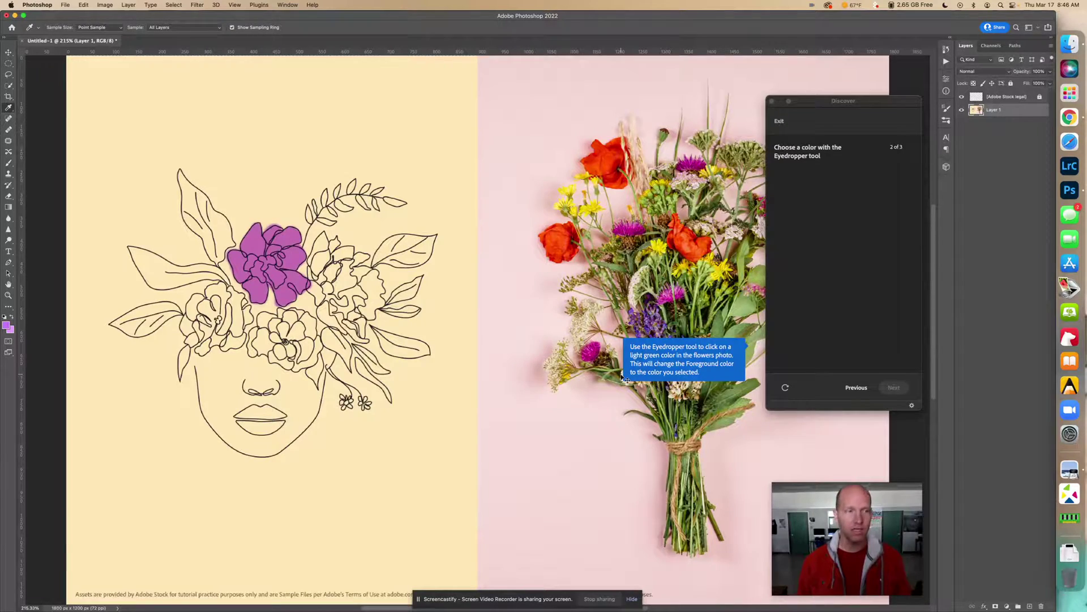
key("super+plus")
key("super+plus")
key("super+plus")
key("super+plus")
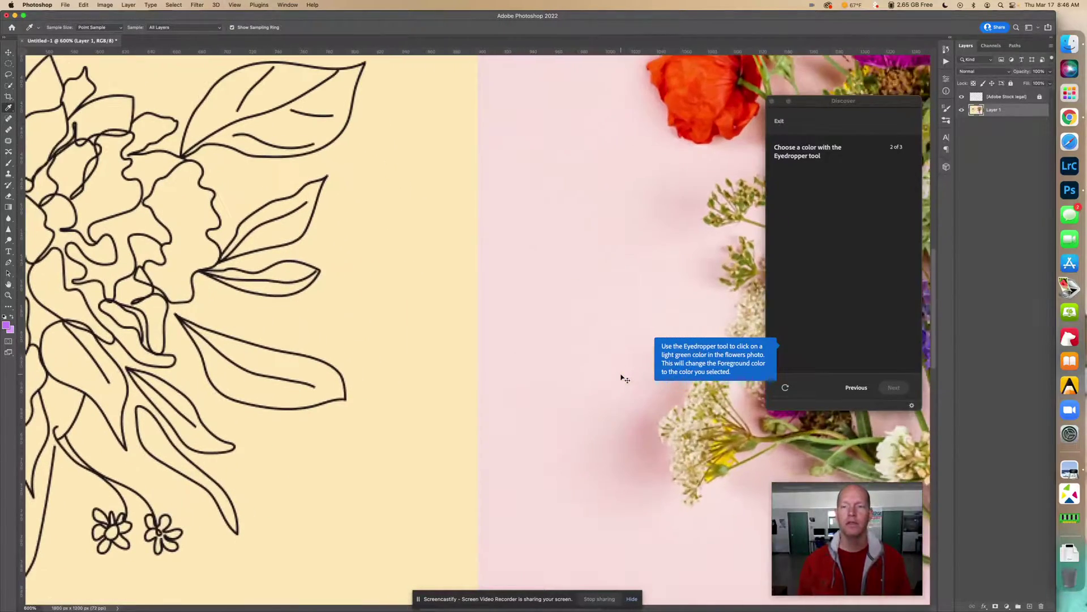
mouse_move(619, 351)
left_mouse_down()
mouse_move(376, 347)
mouse_move(328, 387)
left_mouse_up()
scroll(328, 387, "right", 6)
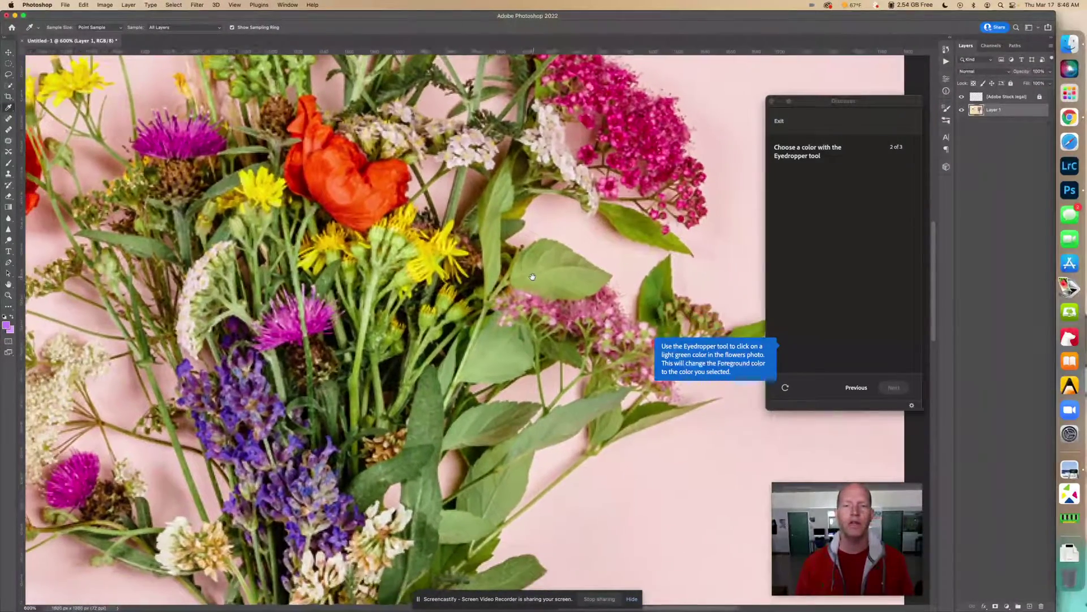
left_click_drag(532, 276, 554, 305)
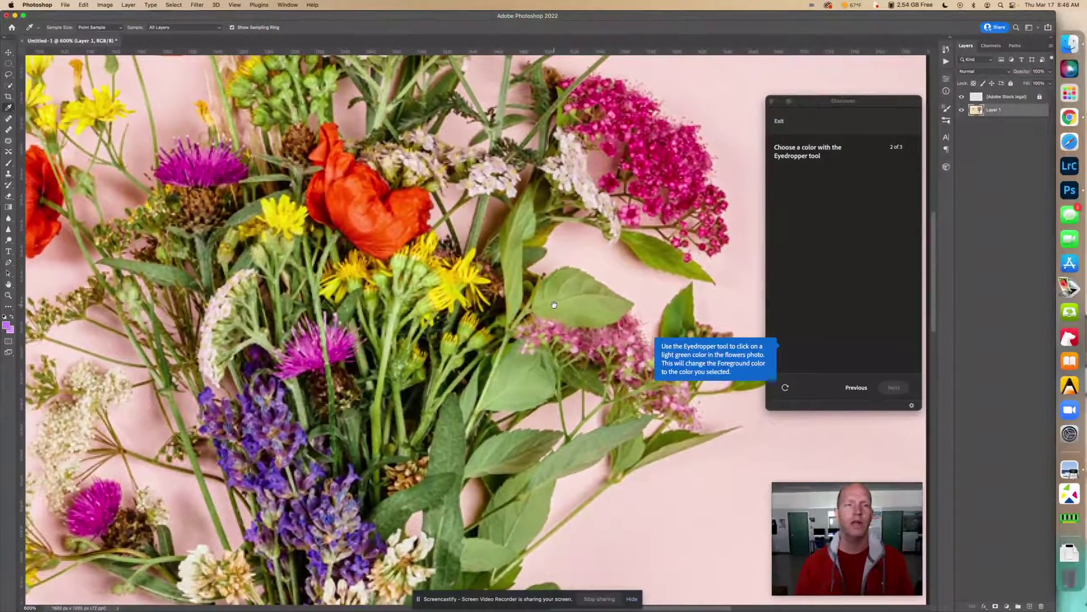
left_click(380, 117)
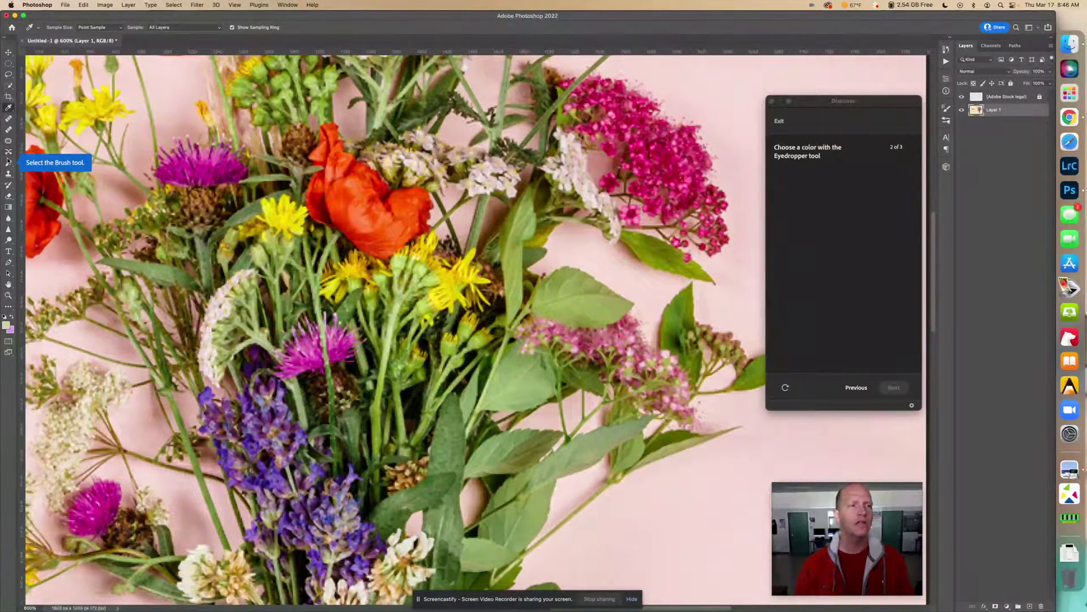
Step: Select the Brush tool and reduce the Soft Round brush to 9 px for the small leaves of the line sketch
left_click(9, 164)
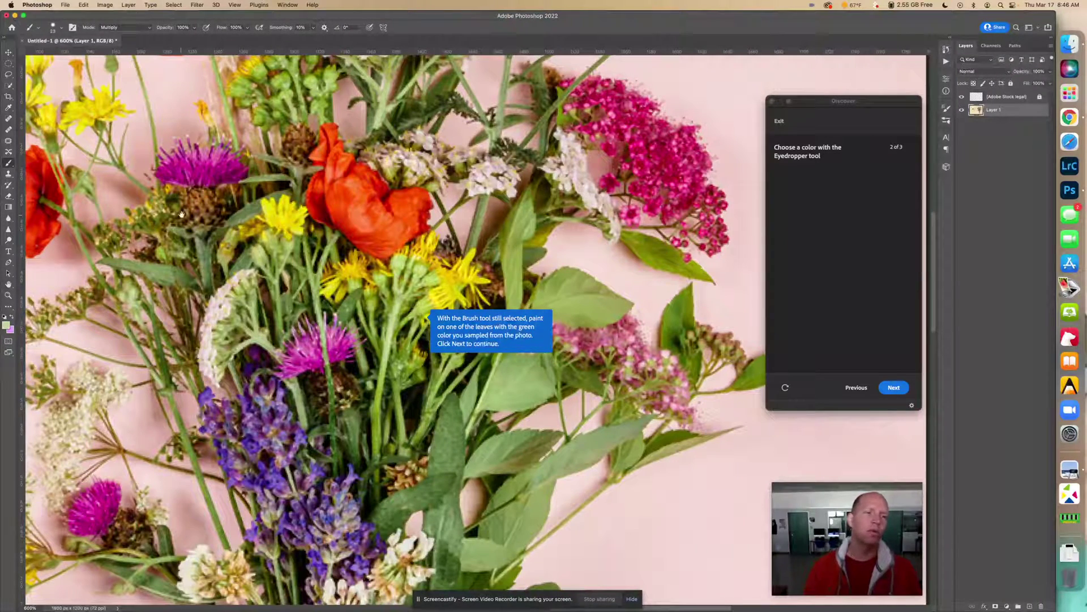
left_click(8, 283)
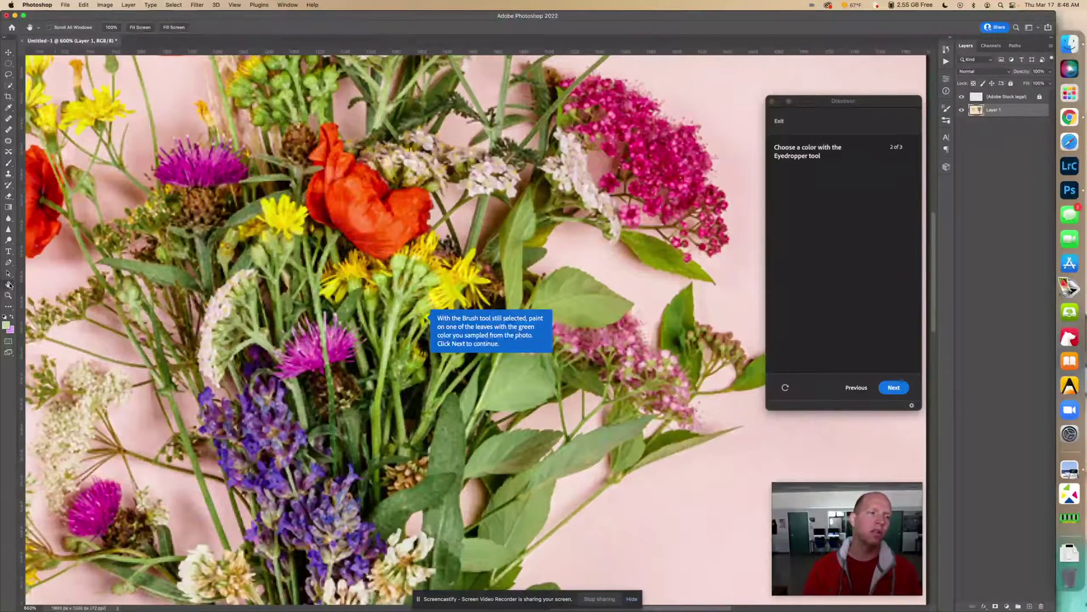
left_click_drag(102, 260, 397, 258)
left_click_drag(207, 279, 507, 250)
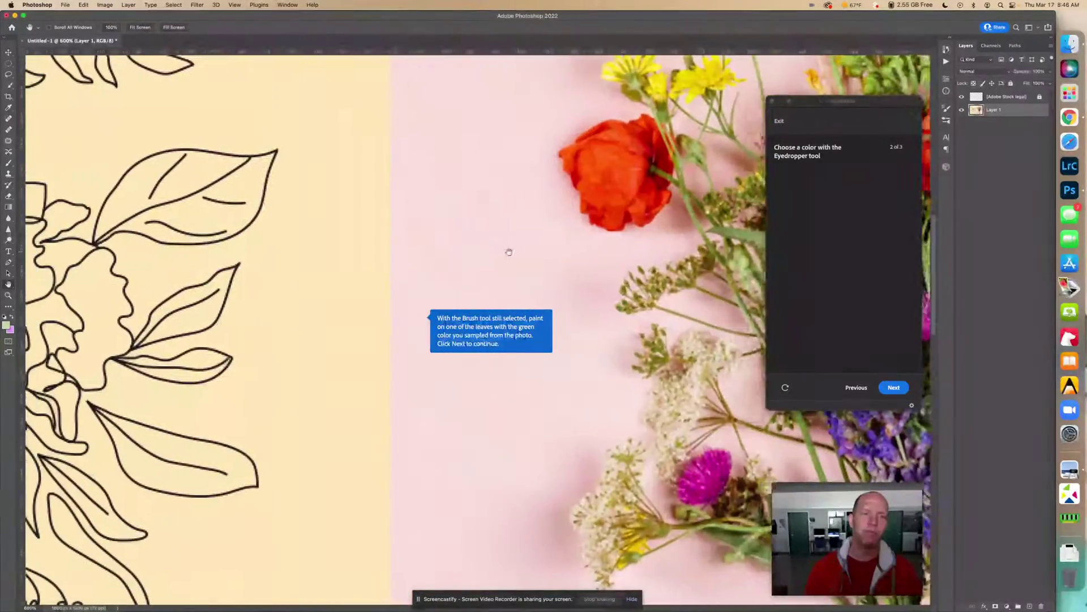
left_click_drag(123, 237, 407, 222)
left_click_drag(250, 213, 97, 132)
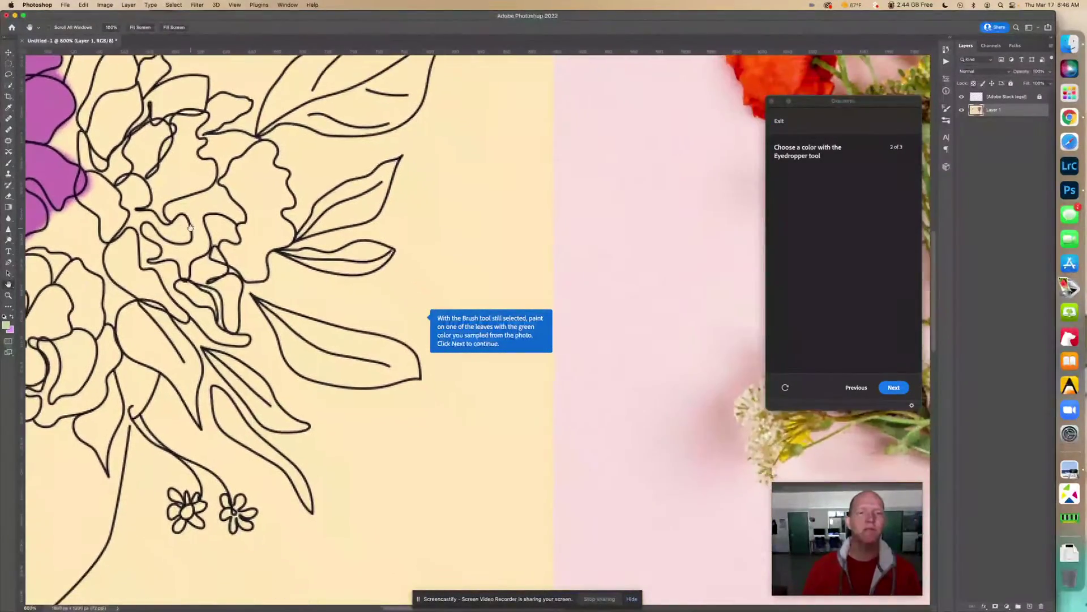
left_click_drag(328, 259, 242, 244)
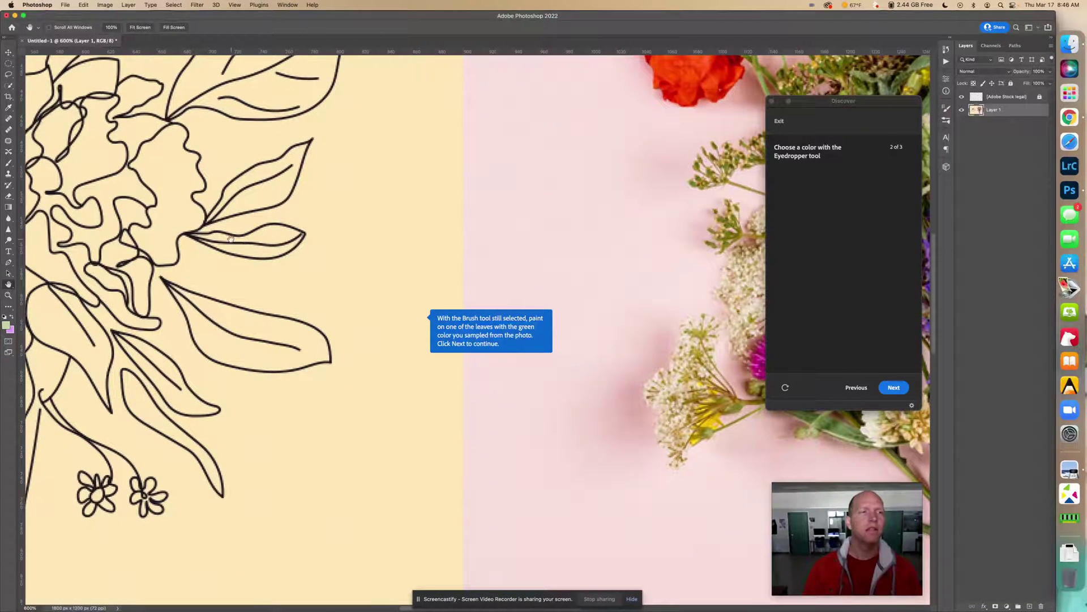
left_click(9, 163)
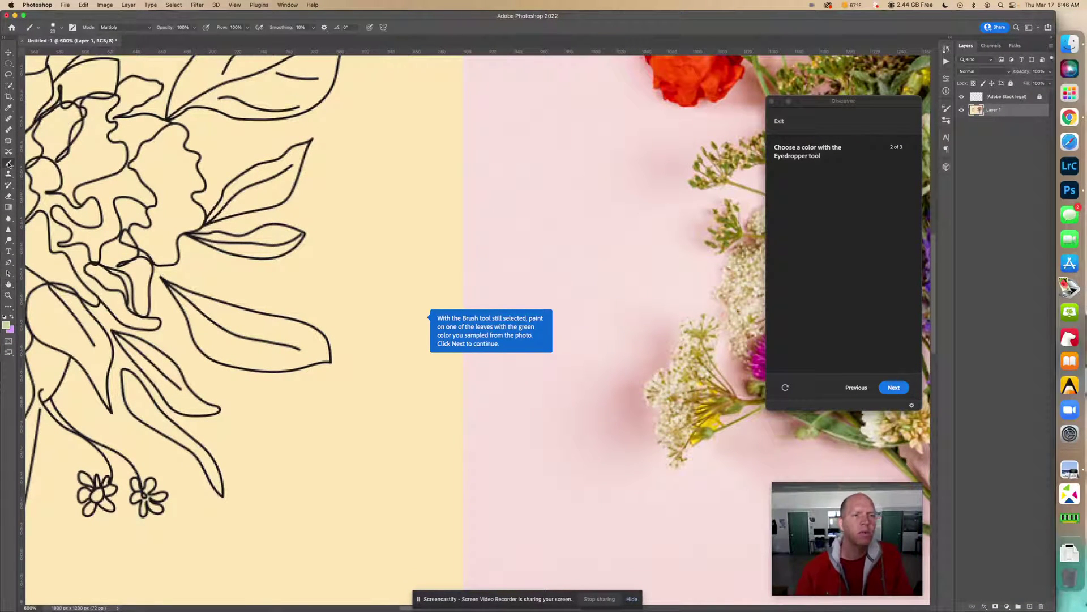
left_click(62, 27)
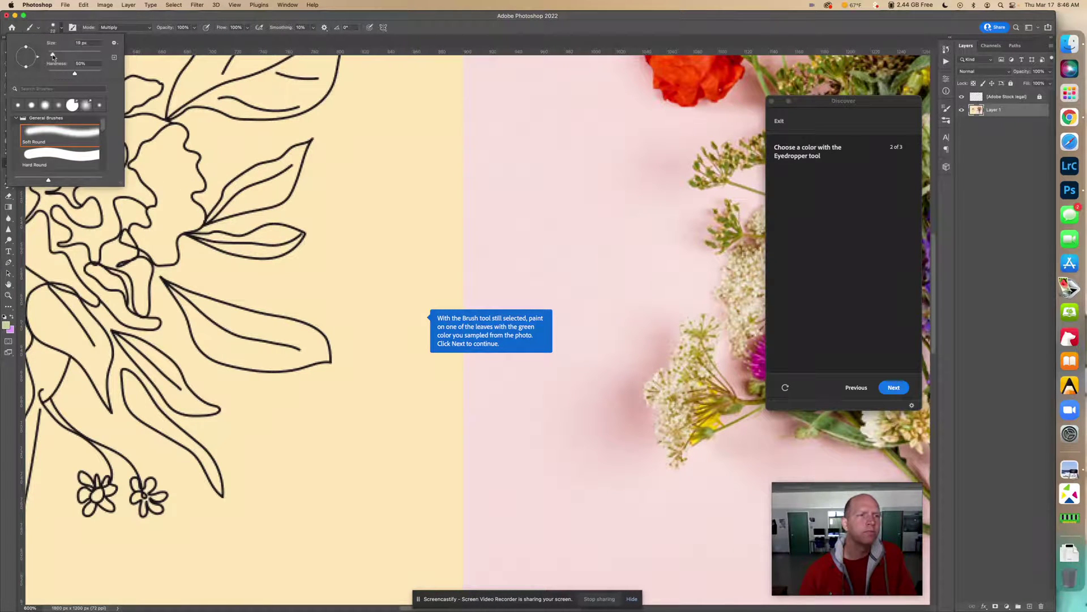
left_click_drag(53, 57, 50, 55)
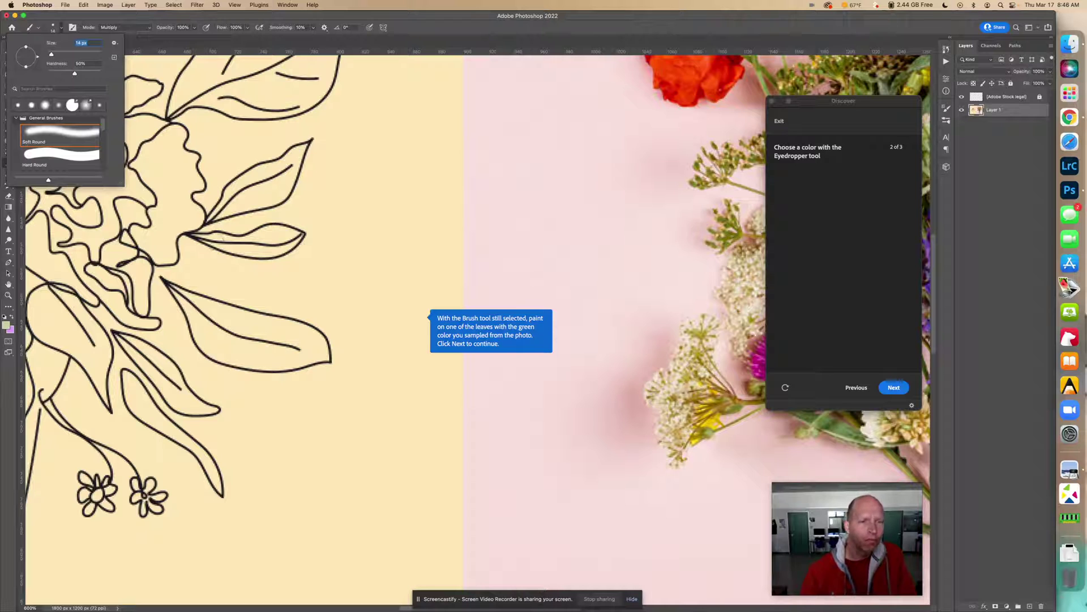
left_click_drag(52, 58, 50, 55)
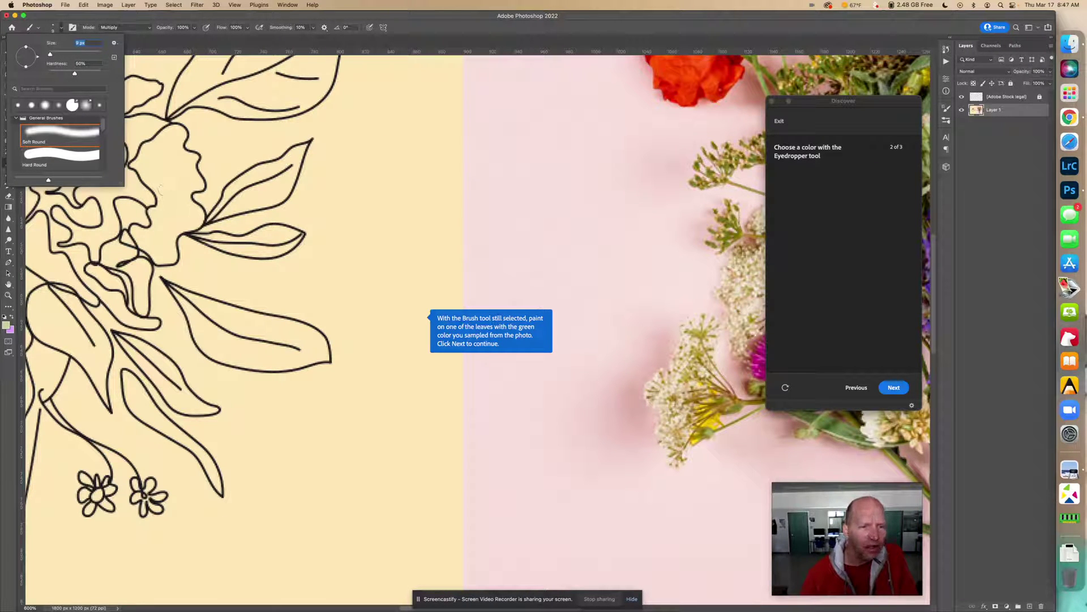
key("Return")
Step: Paint the small, narrow leaf beside the right-hand flower of the sketch with the sampled green
mouse_move(205, 239)
left_mouse_down()
mouse_move(276, 251)
mouse_move(303, 233)
mouse_move(227, 237)
mouse_move(291, 238)
left_mouse_up()
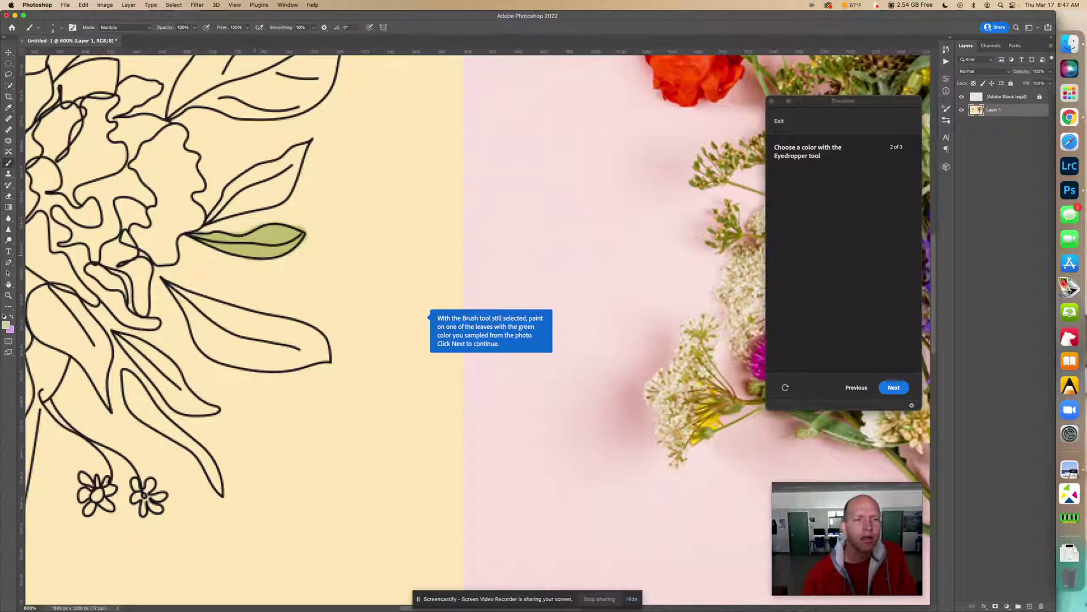
left_click_drag(234, 258, 252, 258)
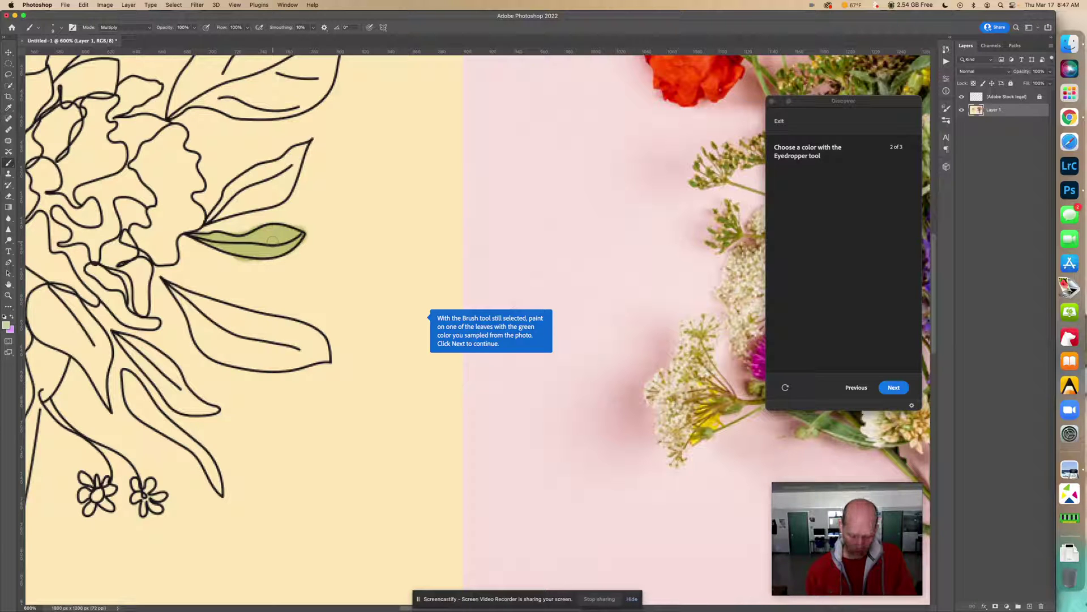
key("super+0")
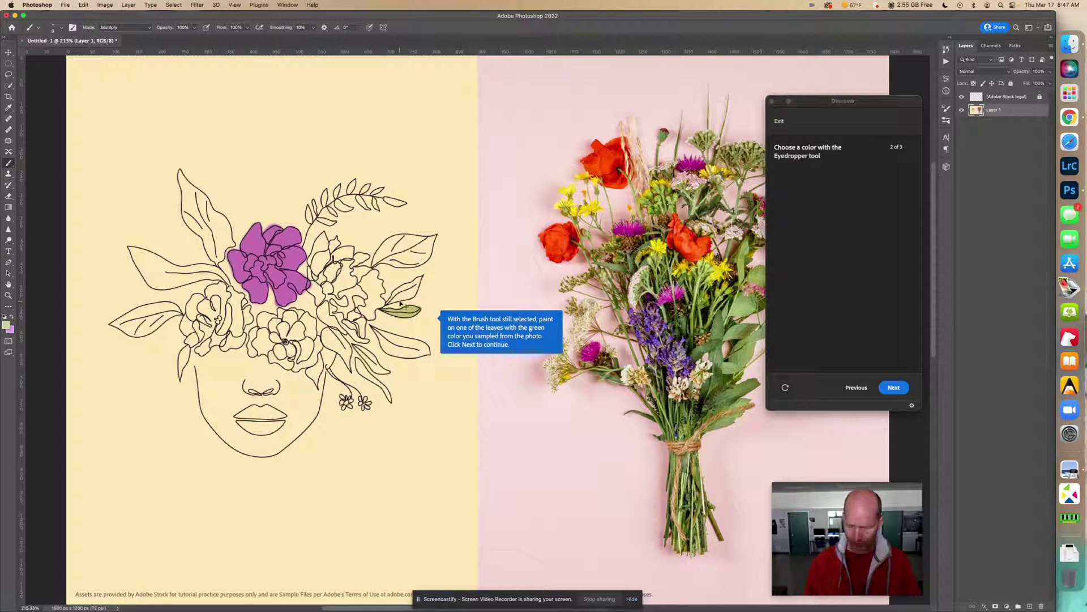
Step: Try a second green stroke along the painted leaf, and undo that stroke
key("super+plus")
key("super+plus")
key("super+plus")
key("super+plus")
key("super+plus")
key("super+plus")
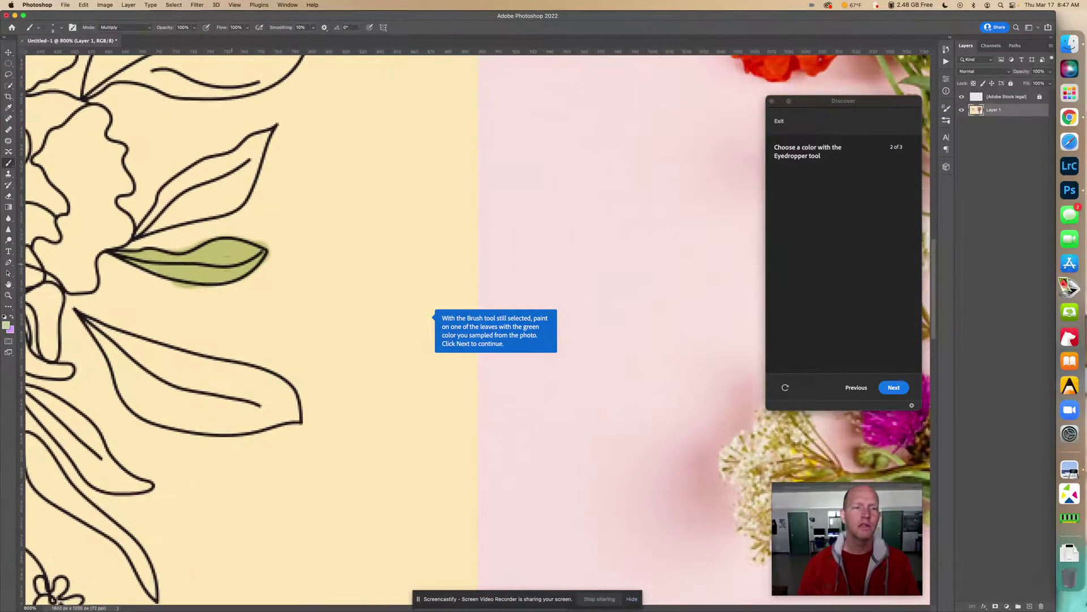
left_click_drag(254, 256, 152, 265)
key("super+z")
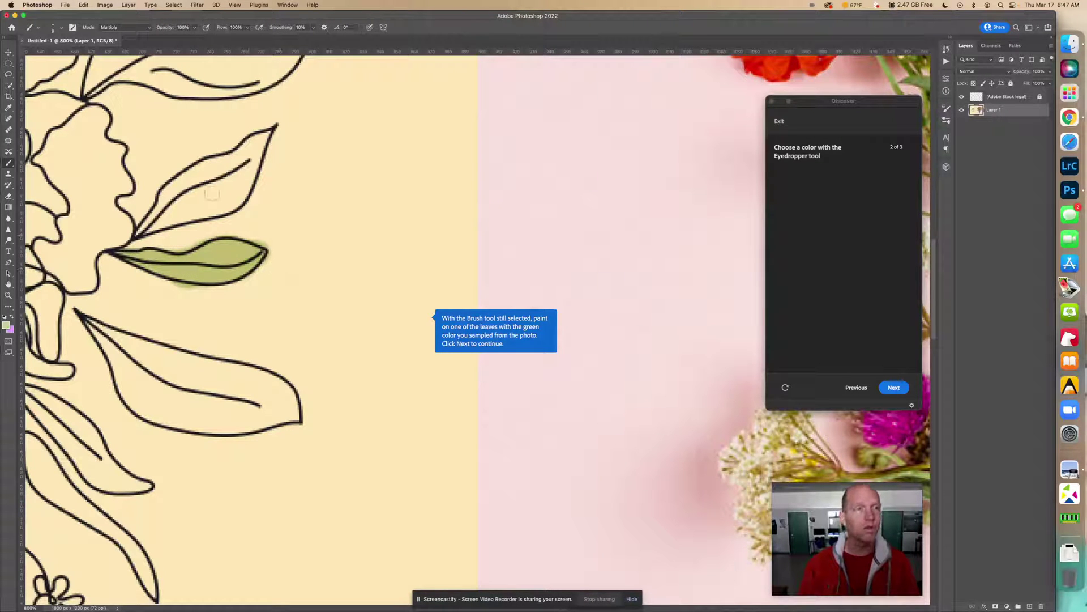
Step: Set the Soft Round brush to 15 px with 0% hardness and shade the inside of the green leaf
left_click(61, 28)
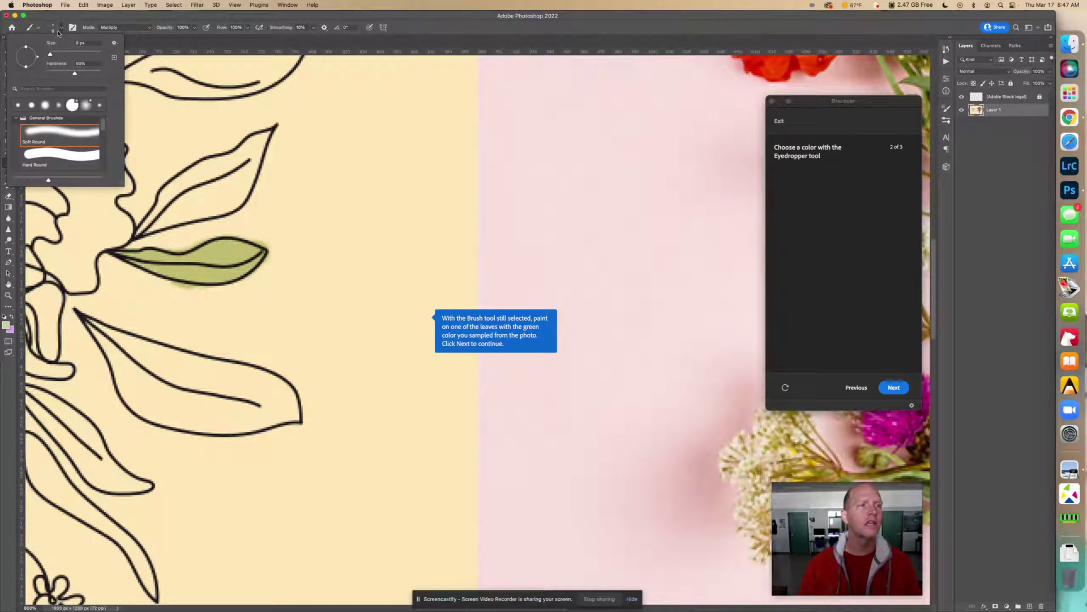
left_click_drag(50, 54, 30, 73)
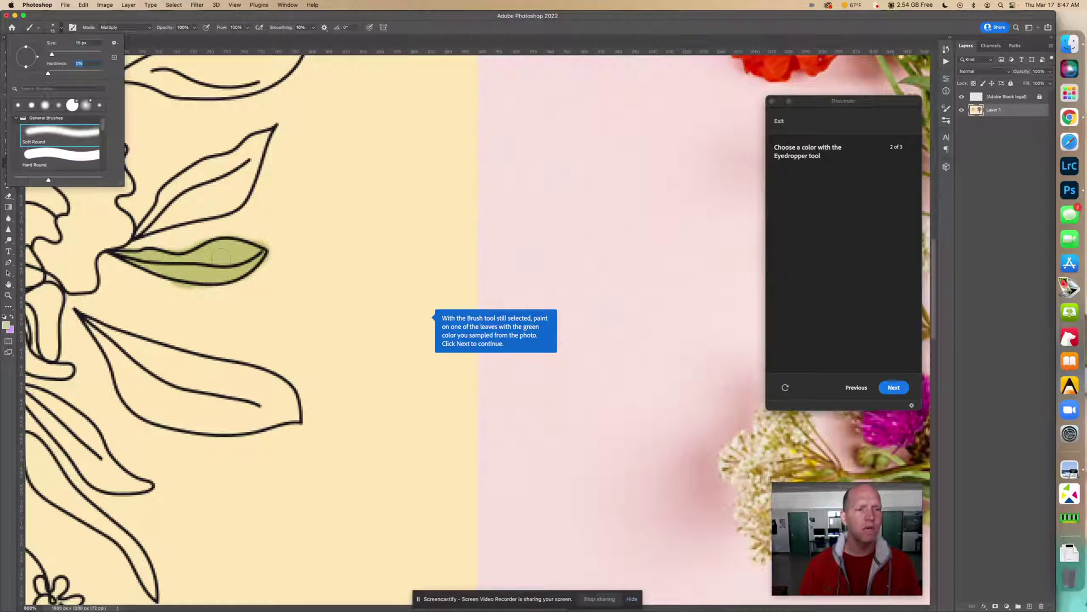
left_click_drag(231, 257, 186, 265)
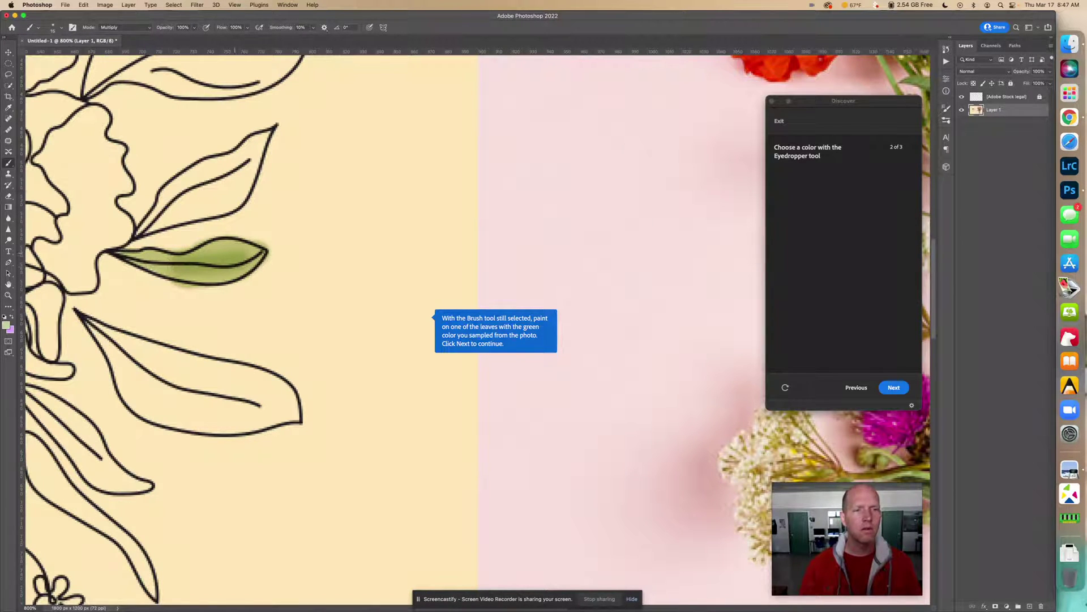
left_click_drag(259, 244, 249, 252)
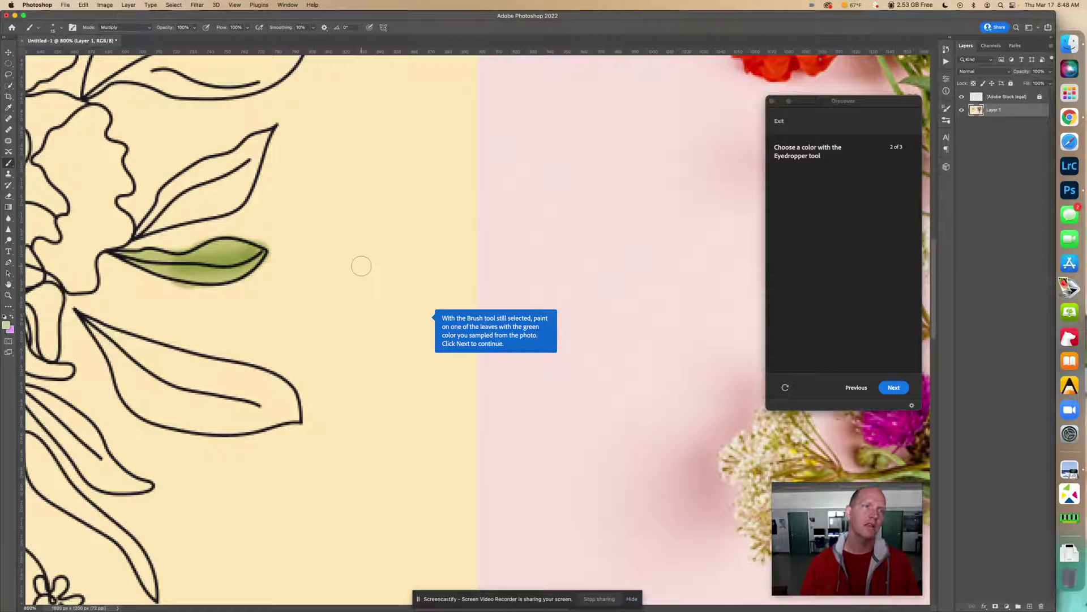
Step: Set the Soft Round brush to 27 px with about 51% hardness
left_click(60, 29)
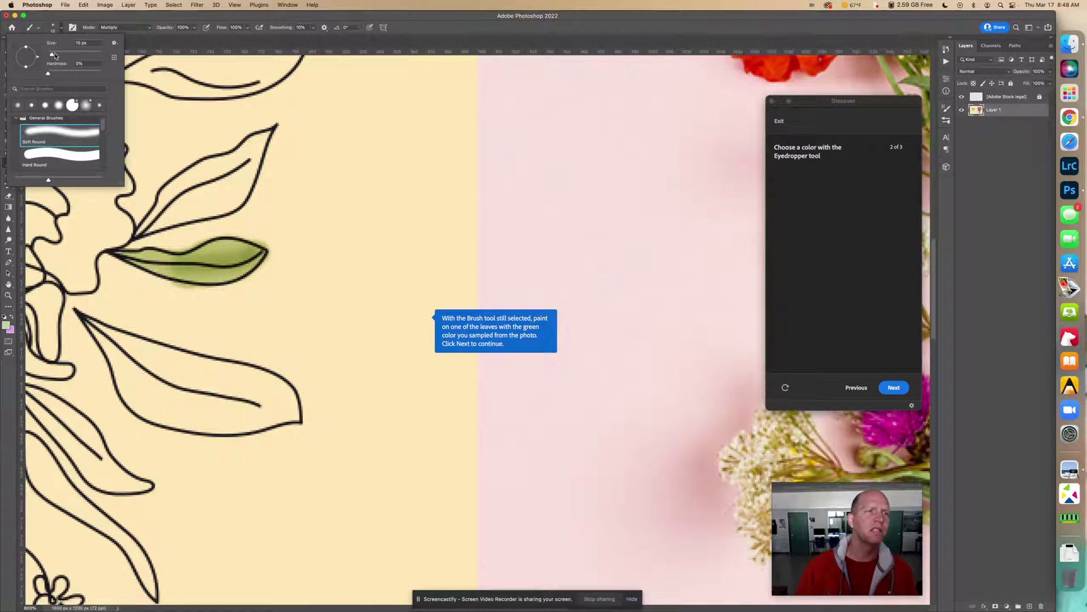
left_click_drag(48, 73, 76, 74)
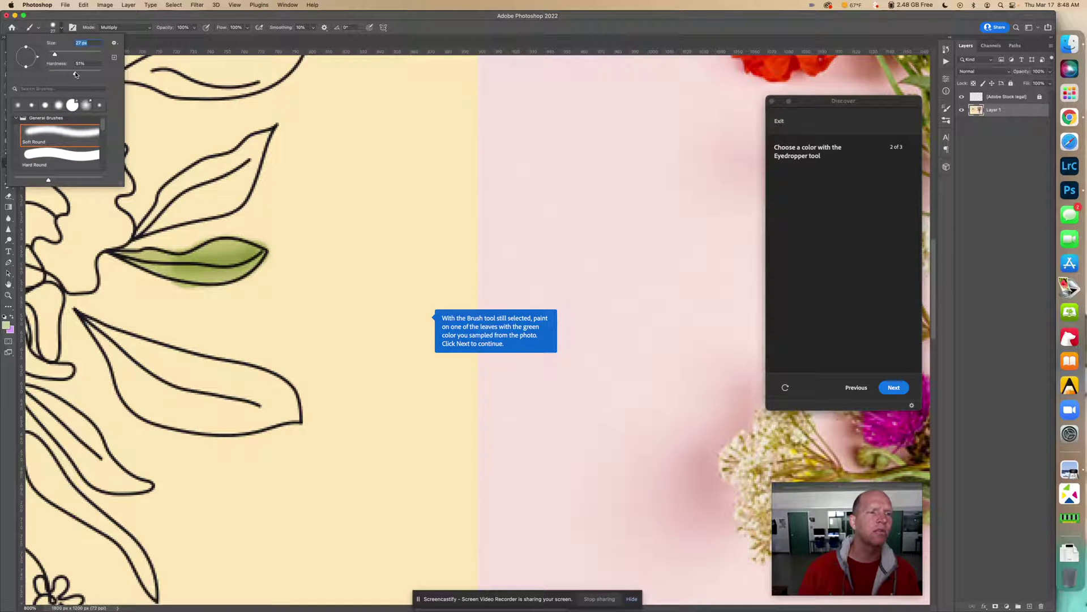
left_click(158, 18)
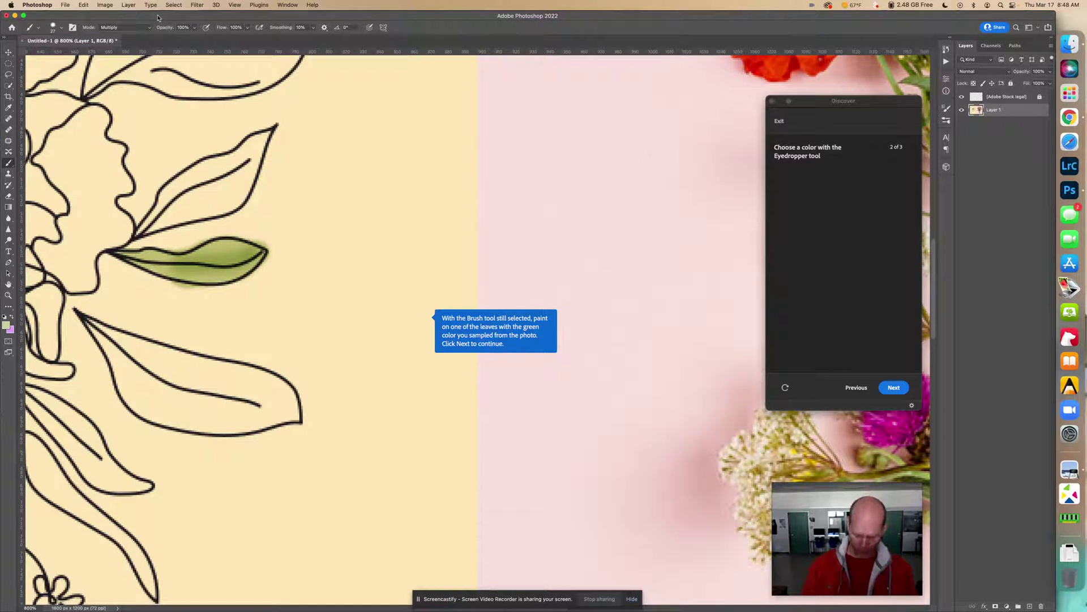
Step: Advance the tutorial past the leaf-painting instruction and shrink the Discover window to uncover more of the flowers photo
key("super+0")
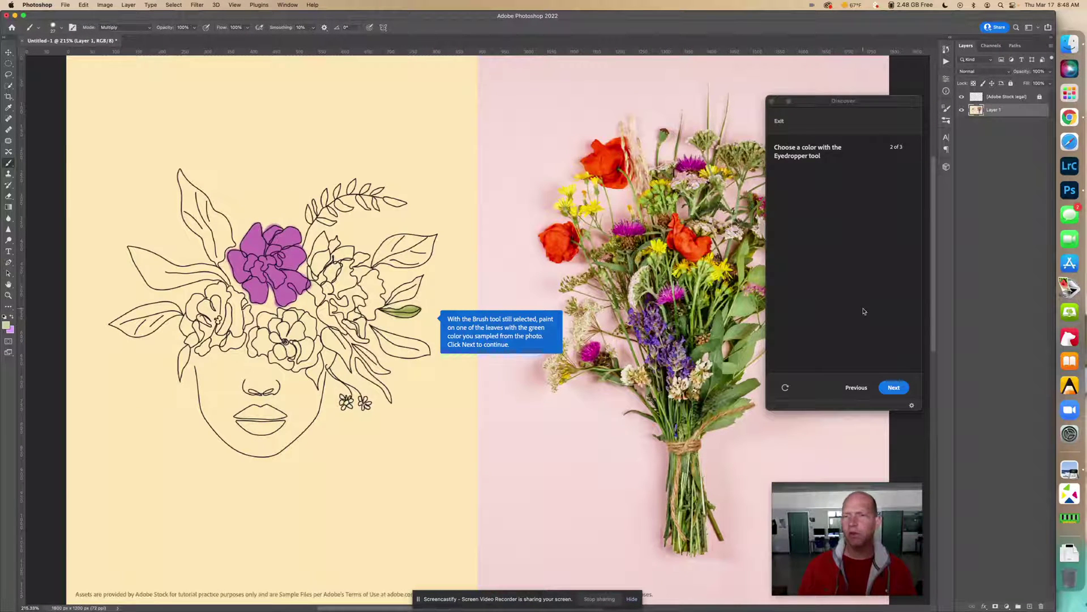
scroll(471, 328, "right", 5)
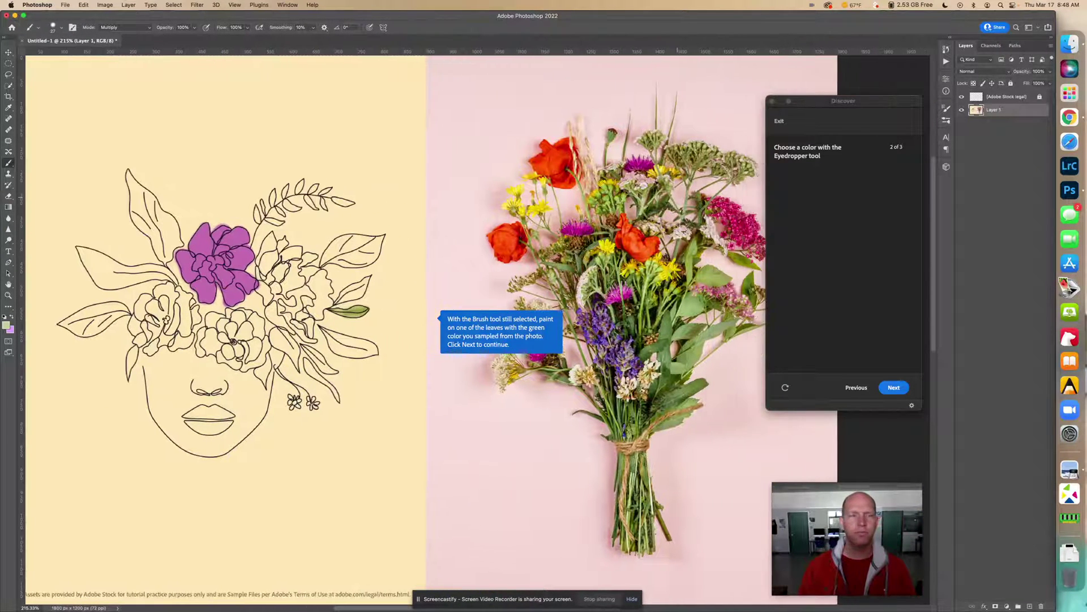
scroll(471, 328, "right", 1)
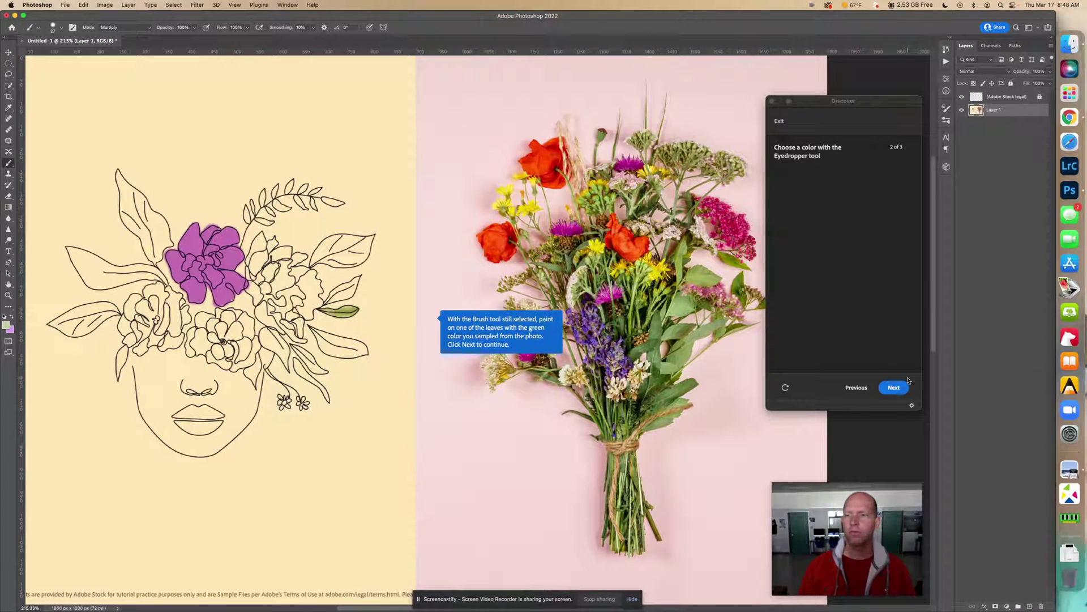
left_click(894, 388)
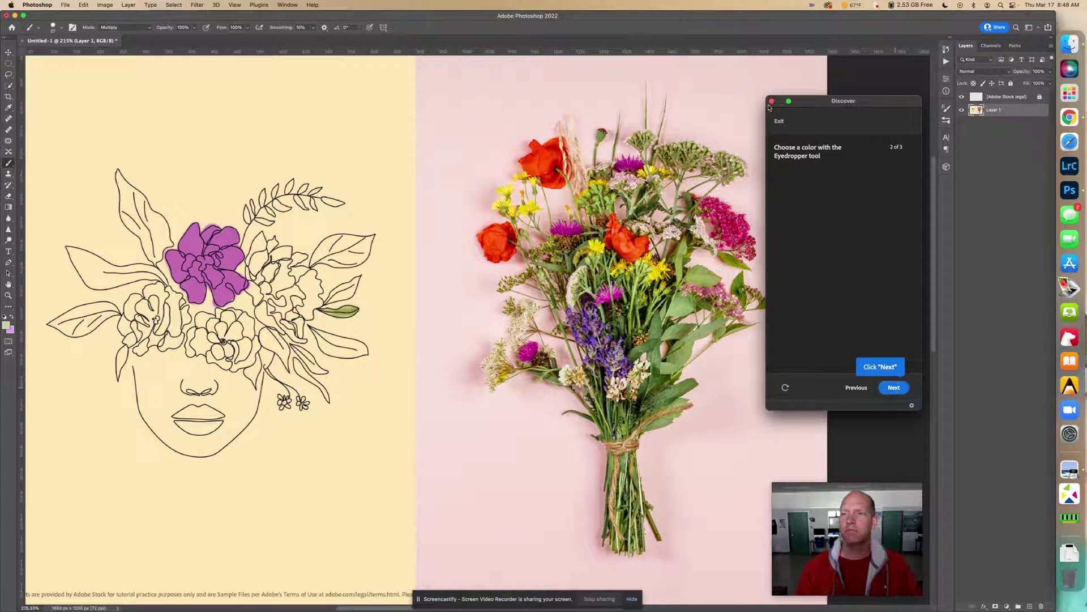
left_click_drag(766, 97, 787, 122)
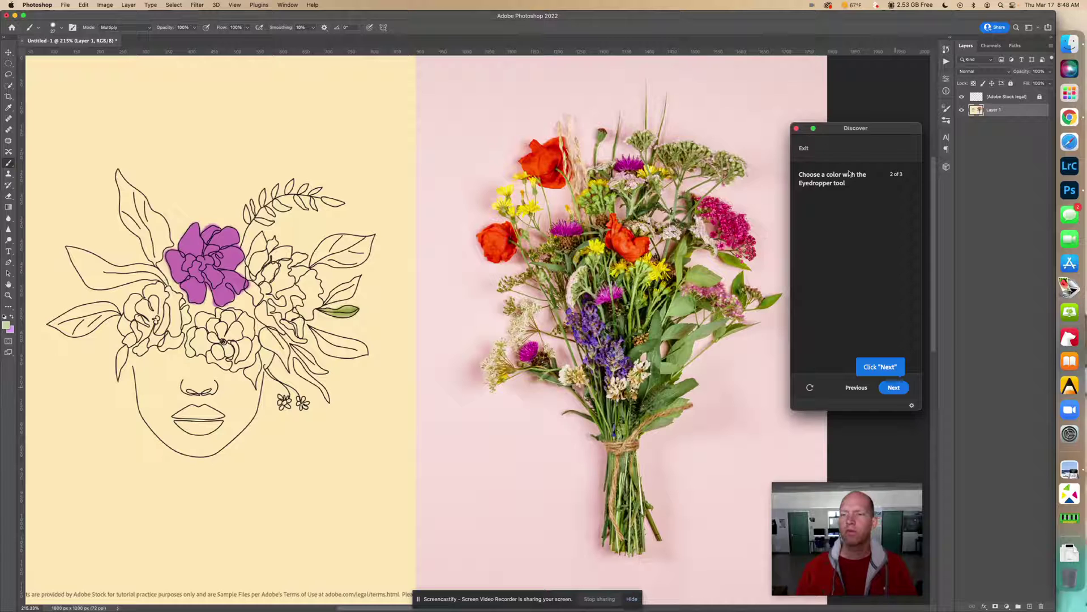
Step: Advance the tutorial to the Swatches panel lesson and move the Discover window clear of the swatches
left_click(896, 390)
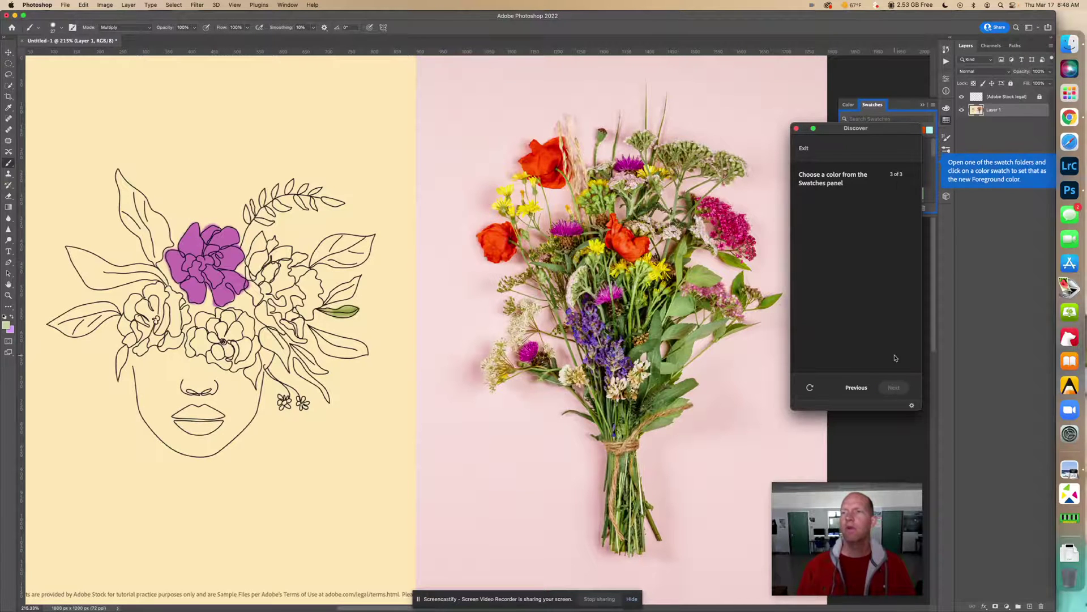
left_click_drag(884, 126, 686, 125)
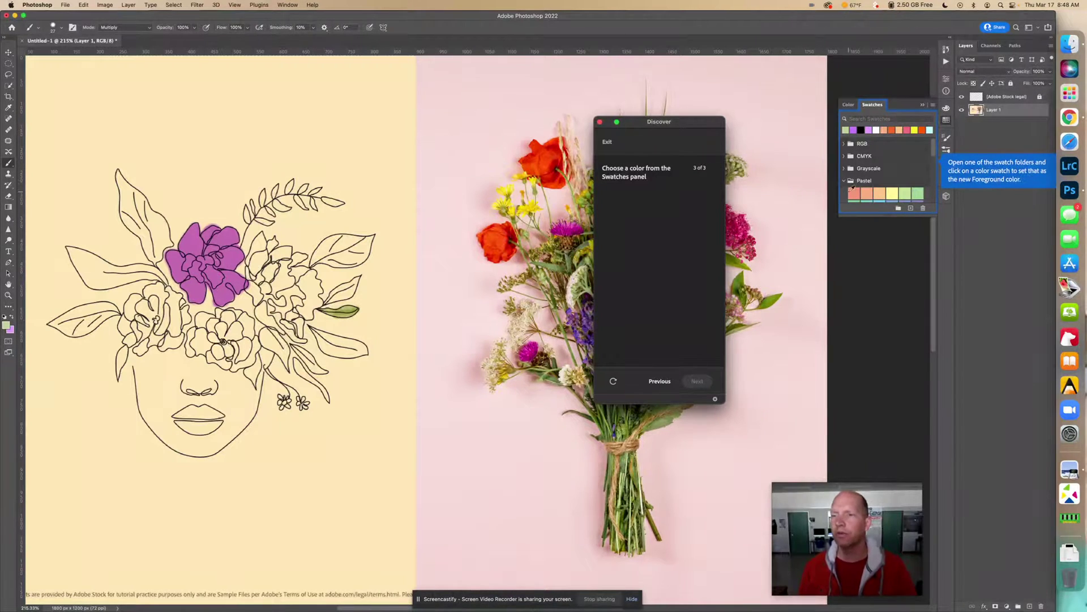
Step: Look through the available swatch groups, including Pastel, Light, Pure and Darker, to compare their colors
left_click(844, 182)
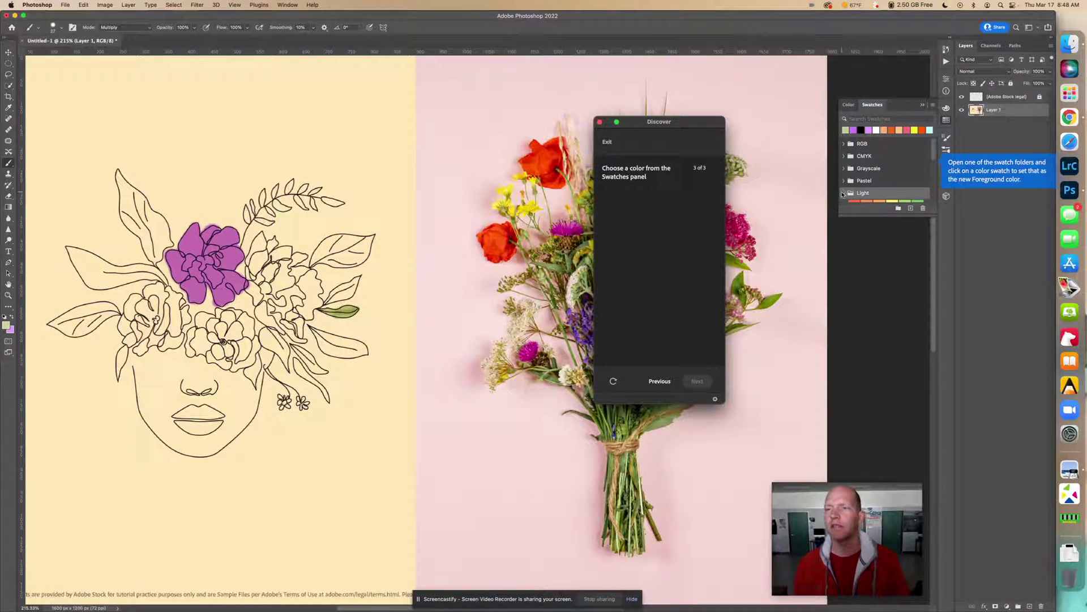
left_click(843, 193)
scroll(849, 180, "up", 1)
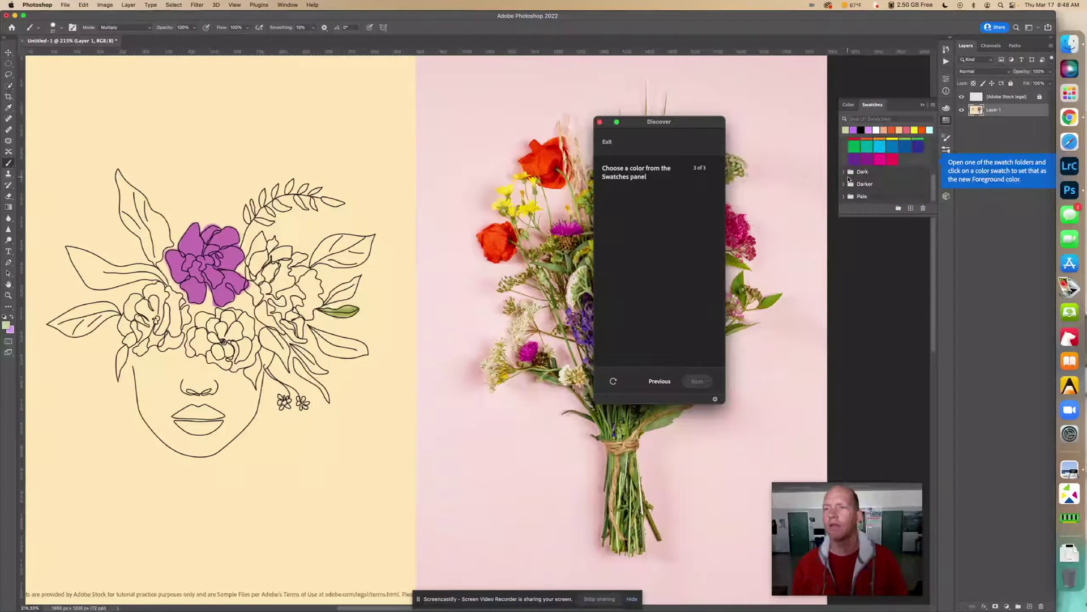
left_click(843, 141)
scroll(849, 193, "up", 1)
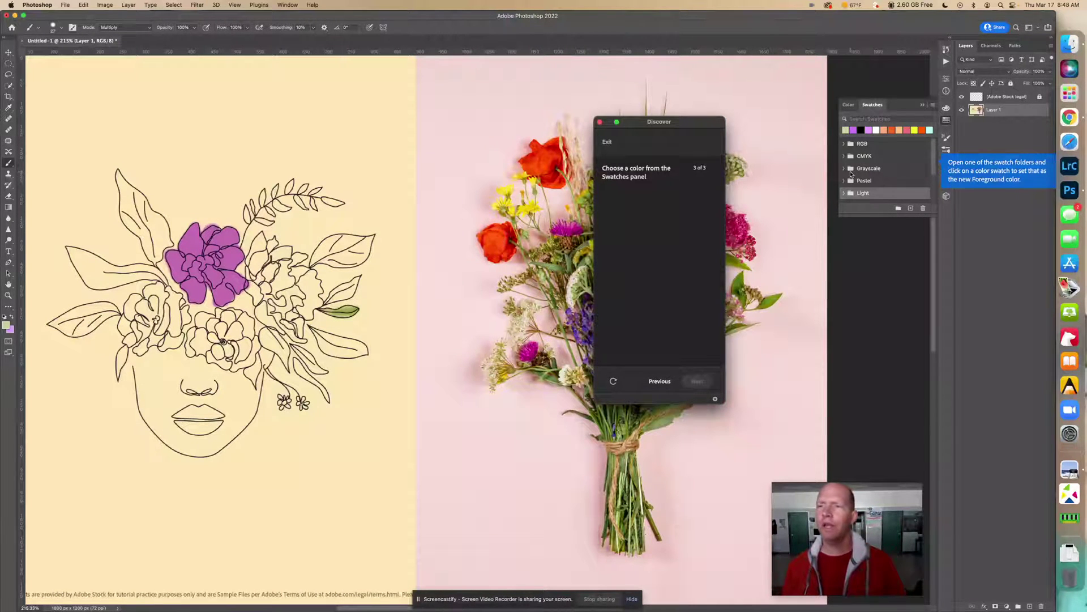
scroll(851, 180, "down", 4)
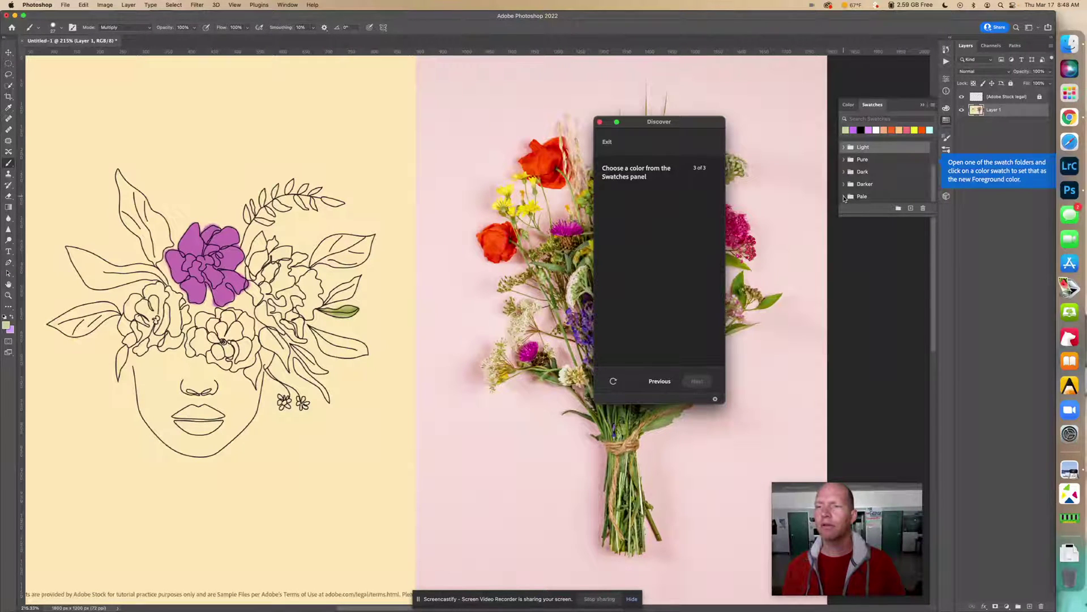
left_click(843, 184)
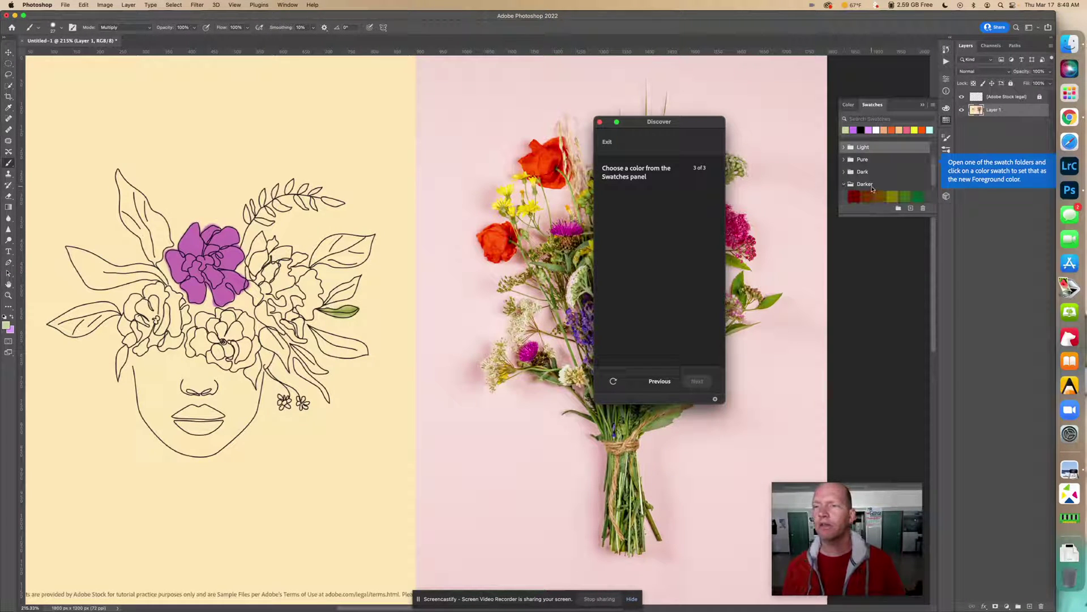
scroll(874, 189, "down", 2)
left_click(844, 146)
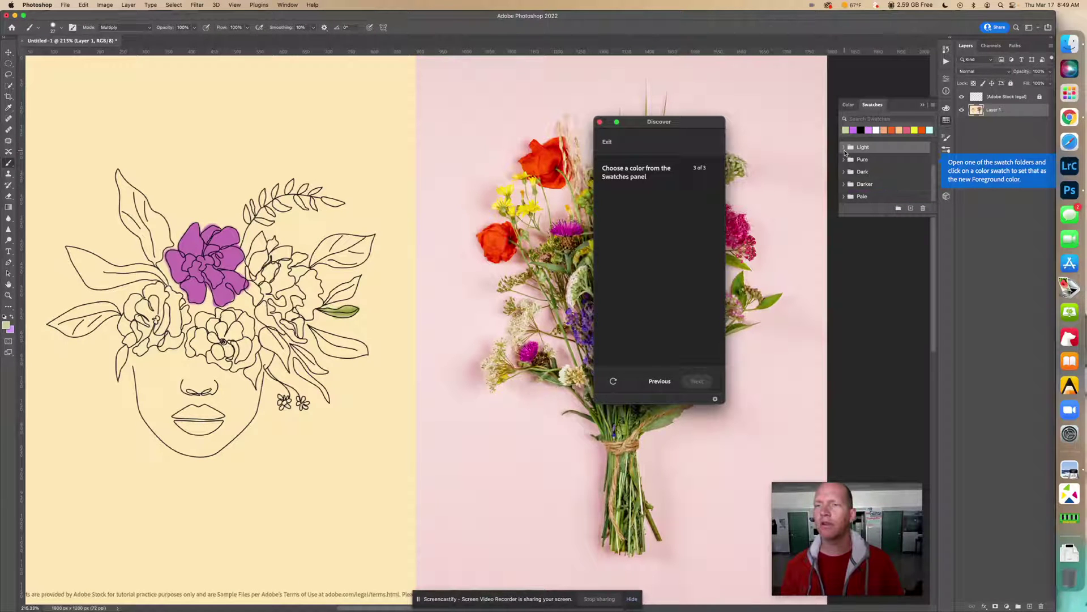
scroll(848, 165, "up", 3)
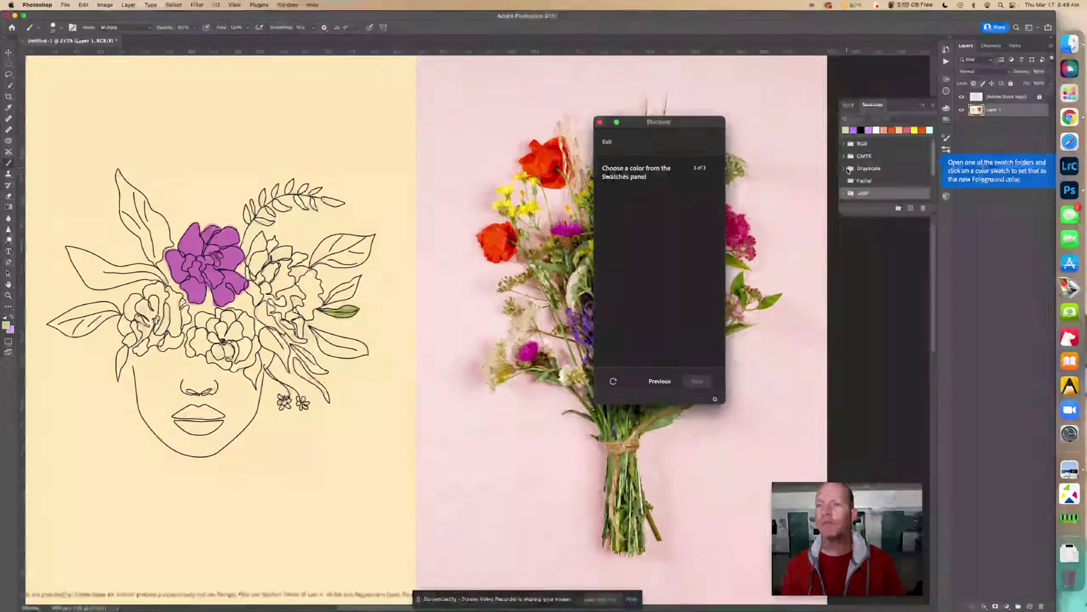
Step: Set the foreground color to a light blue swatch from the Pastel group
left_click(845, 180)
scroll(884, 186, "down", 2)
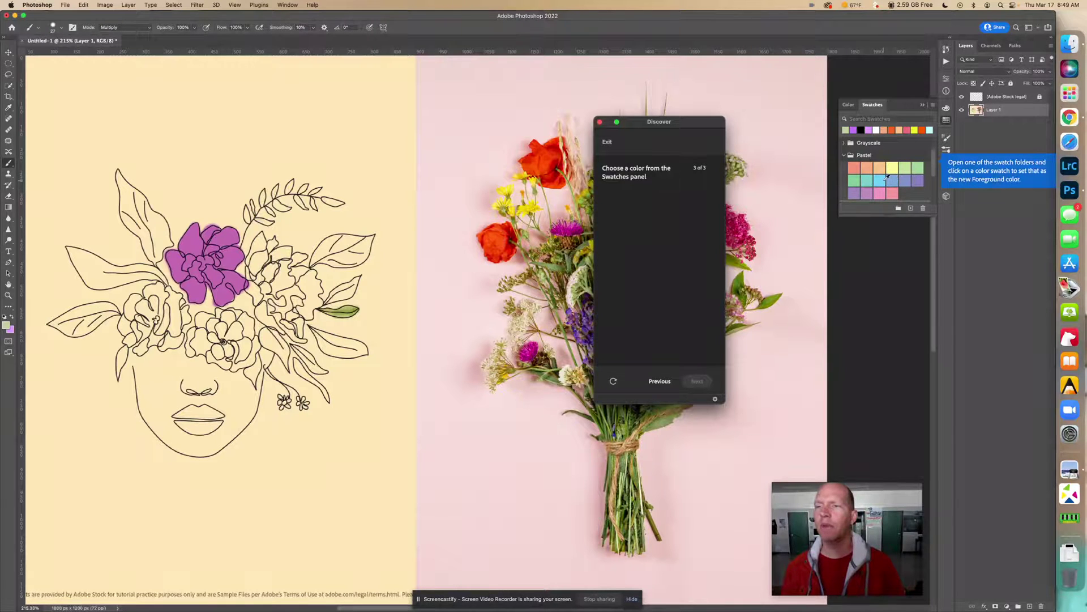
left_click(883, 179)
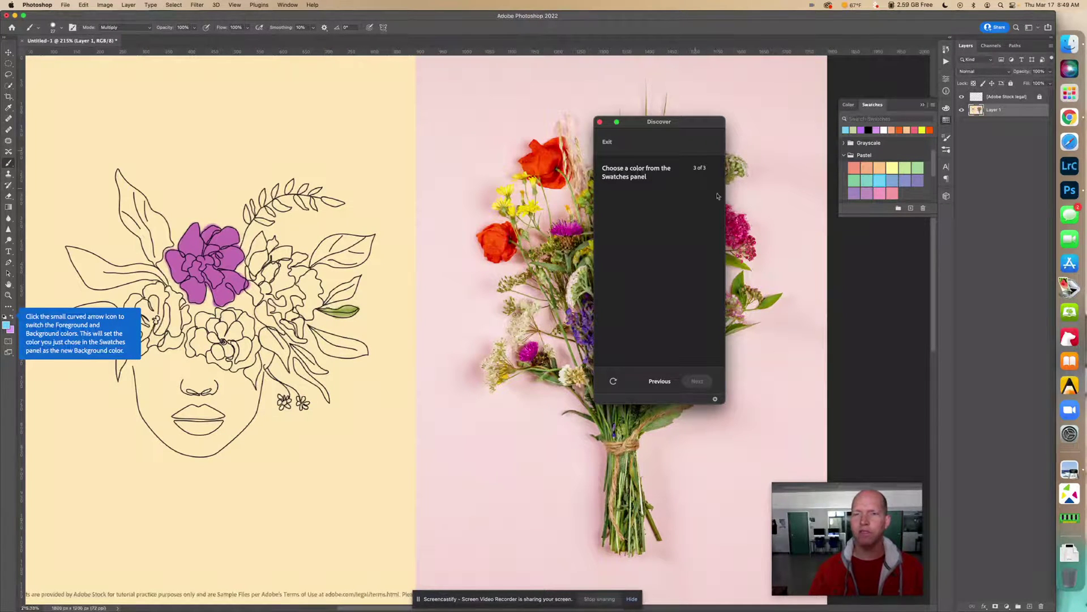
Step: Take the tutorial back to the Color Picker lesson and forward again to the Swatches panel lesson
left_click(659, 381)
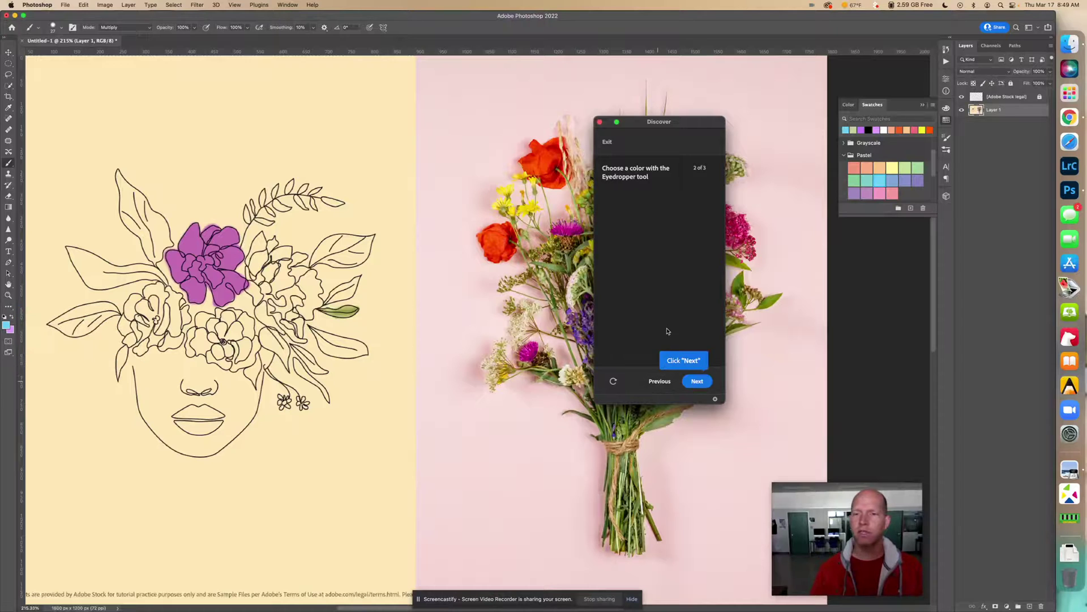
left_click(659, 381)
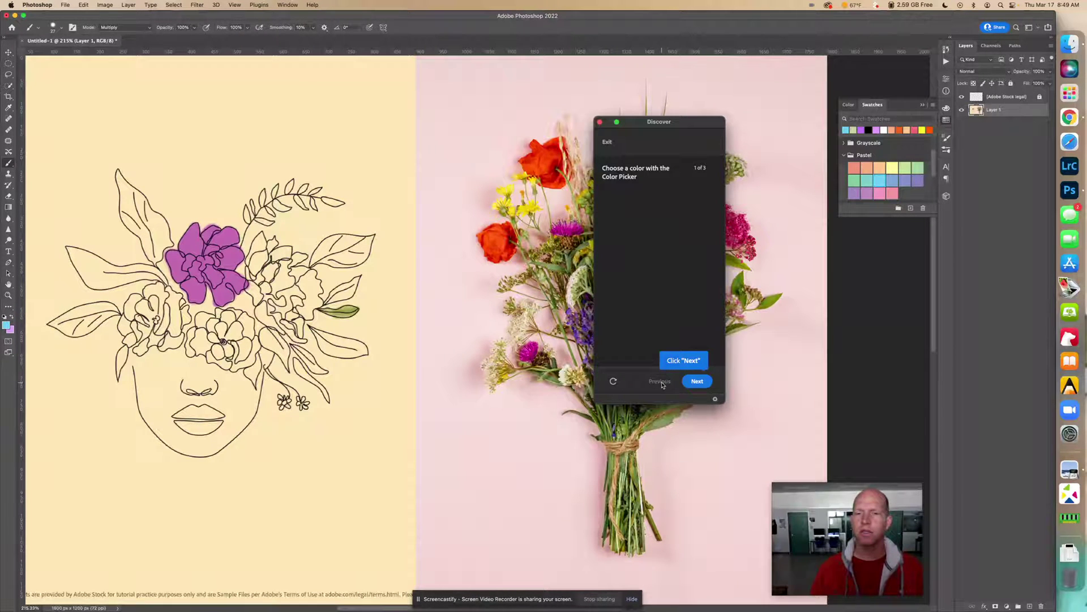
left_click(695, 384)
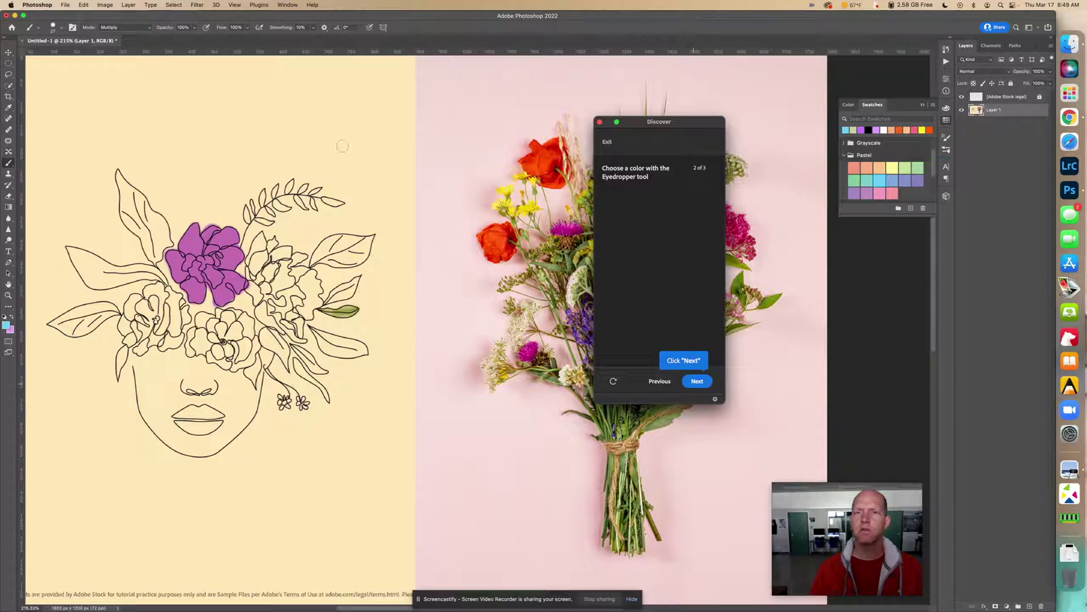
left_click(697, 380)
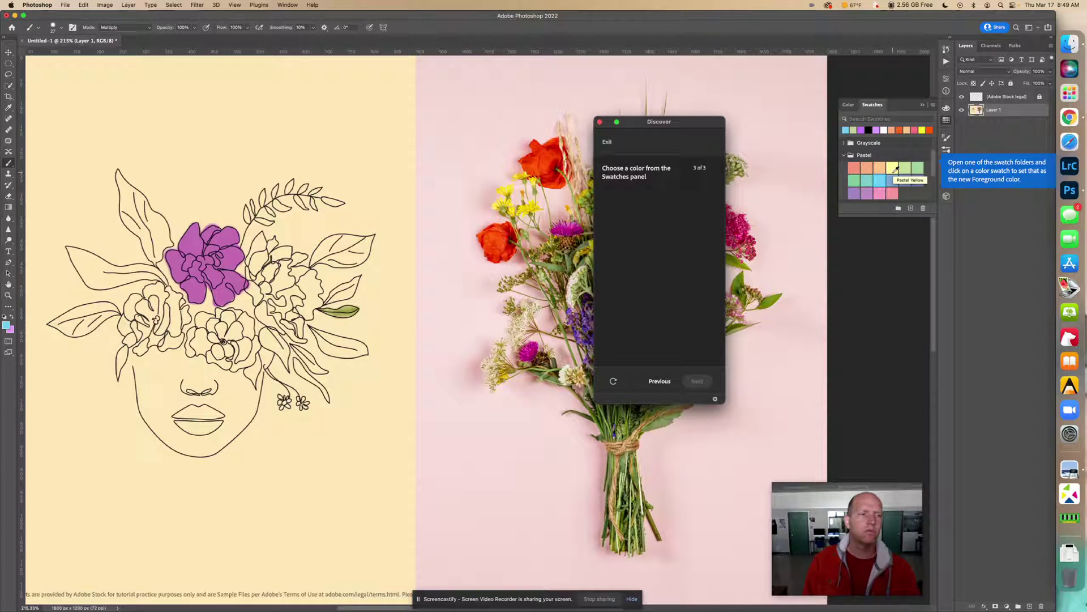
Step: Choose the light blue Pastel swatch again and swap it into the background color
left_click(879, 180)
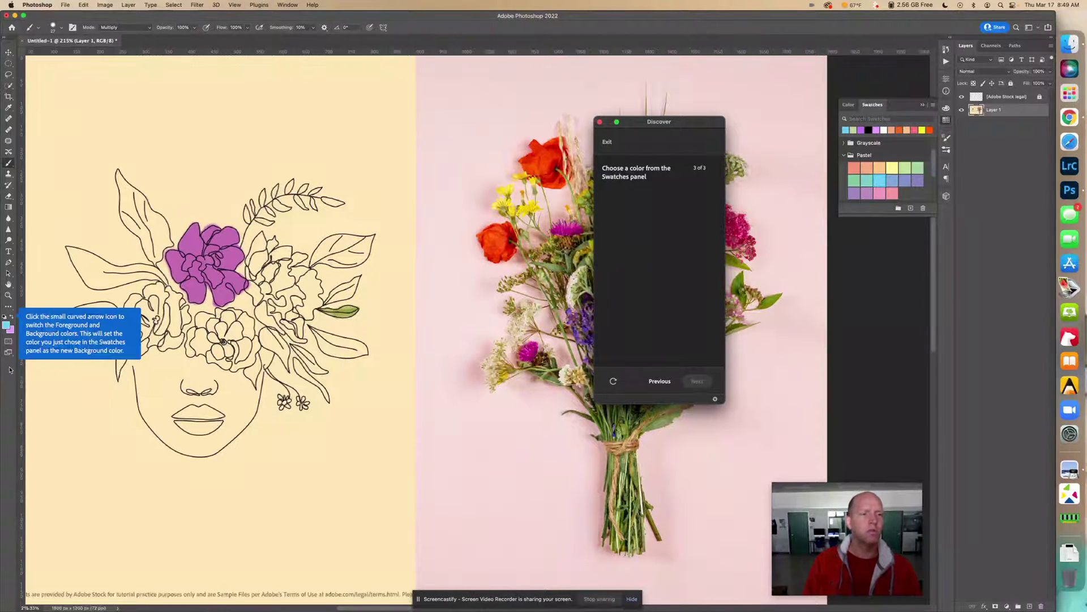
left_click(12, 317)
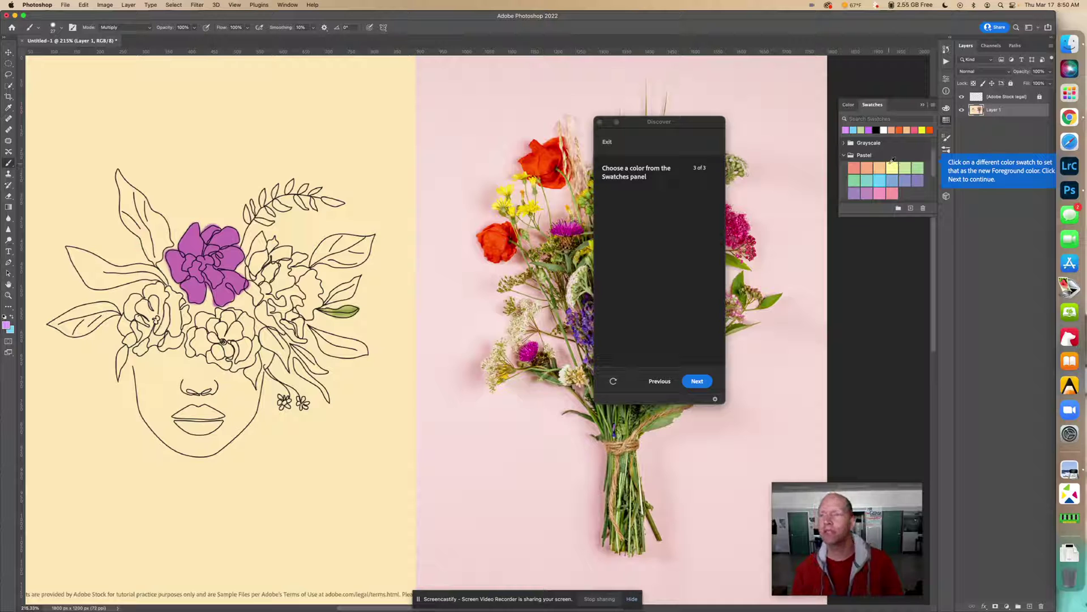
Step: Set the foreground color to the light orange swatch in the Pure group and advance to the flower-painting instruction
scroll(867, 154, "down", 3)
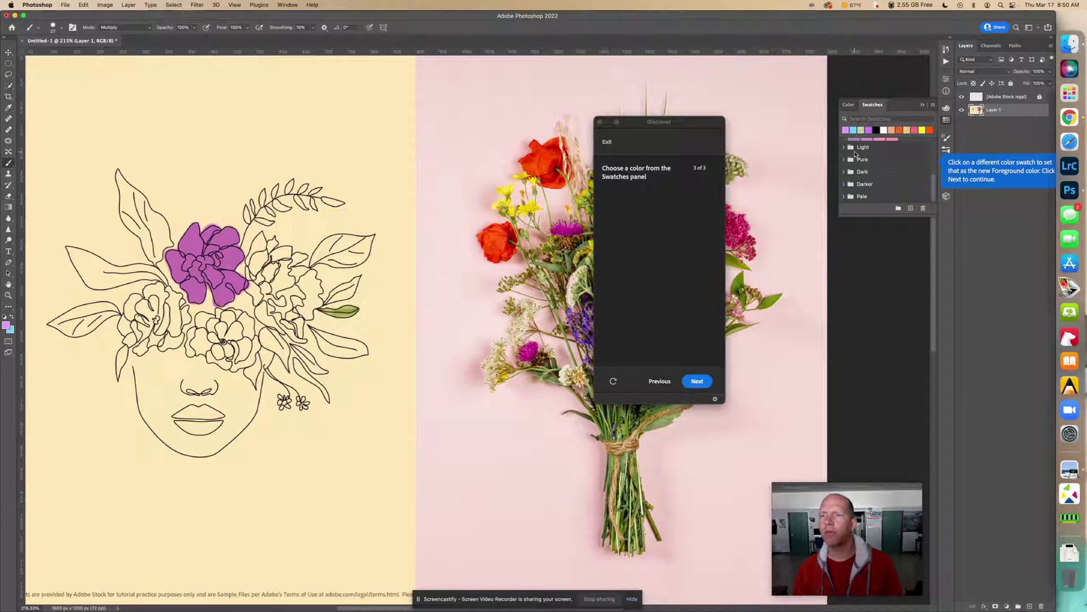
left_click(844, 160)
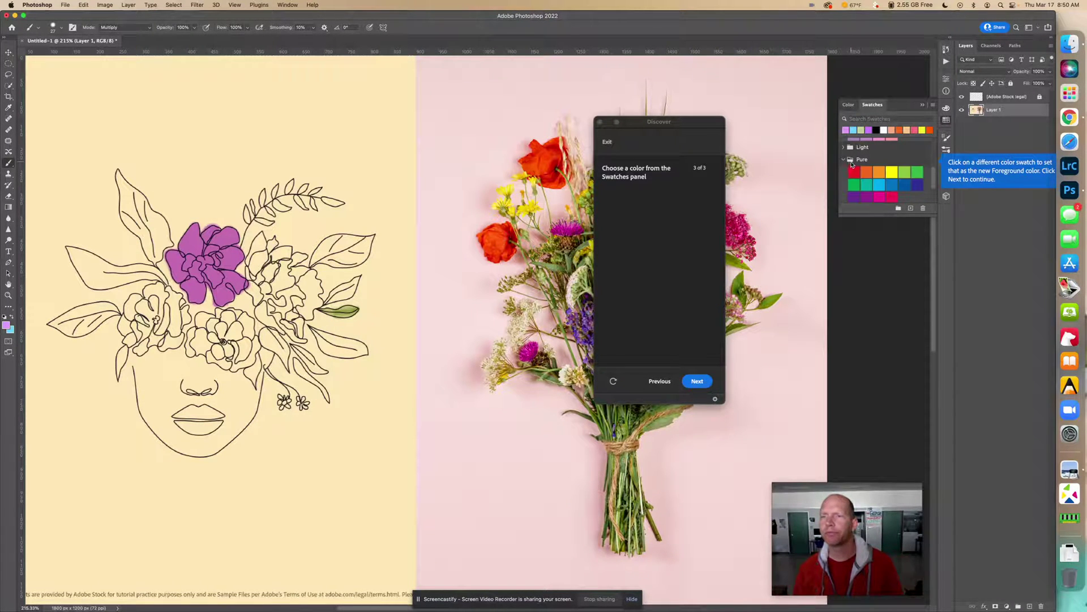
left_click(878, 172)
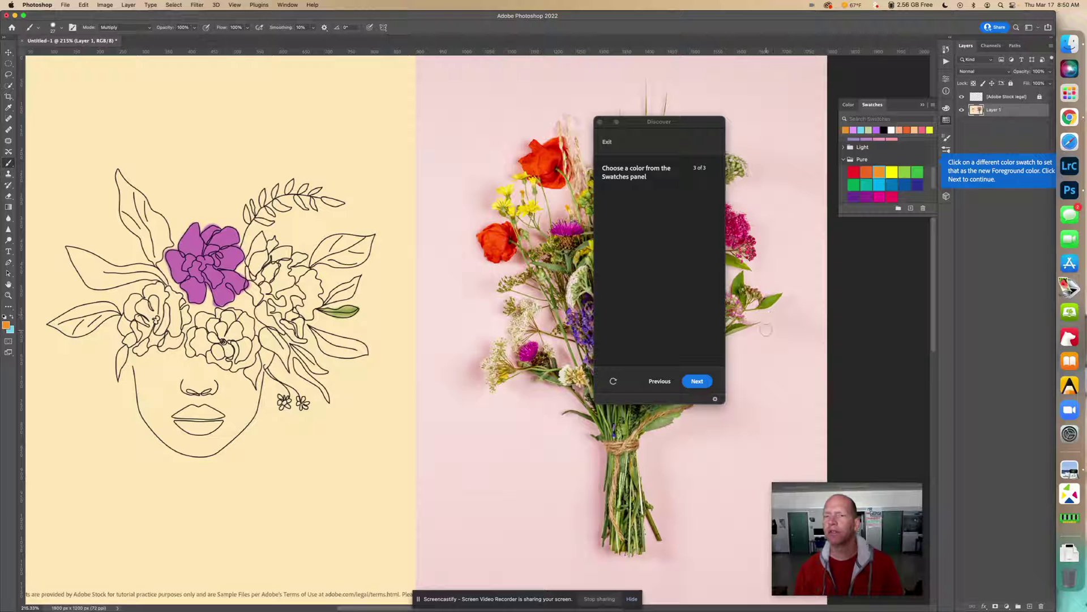
left_click(698, 381)
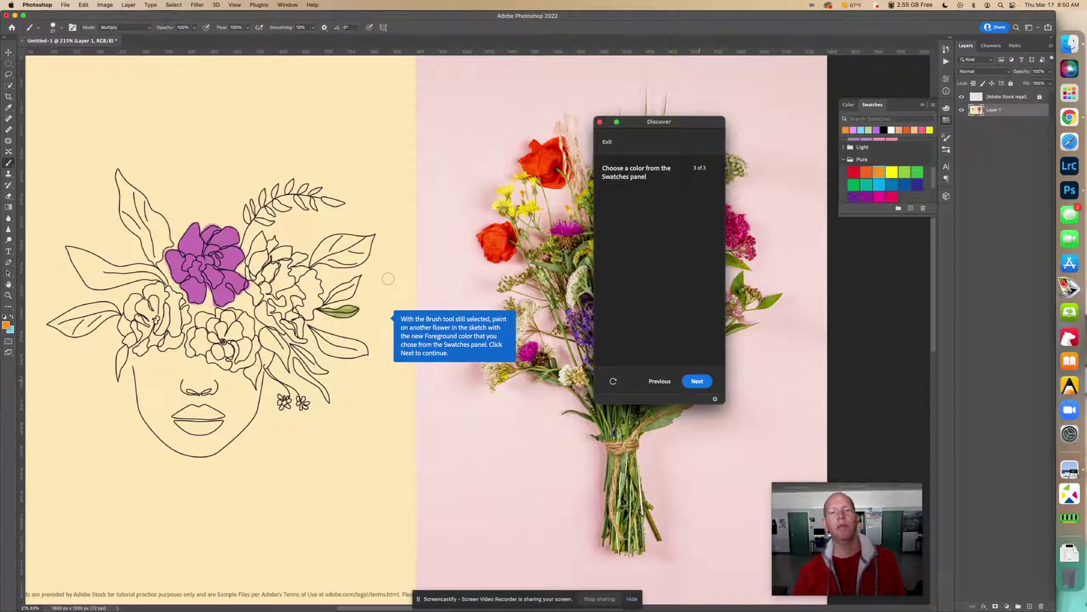
Step: Reduce the brush to about 18 px and paint the flower directly below the purple one orange
key("super+equal")
key("super+equal")
key("super+equal")
key("super+equal")
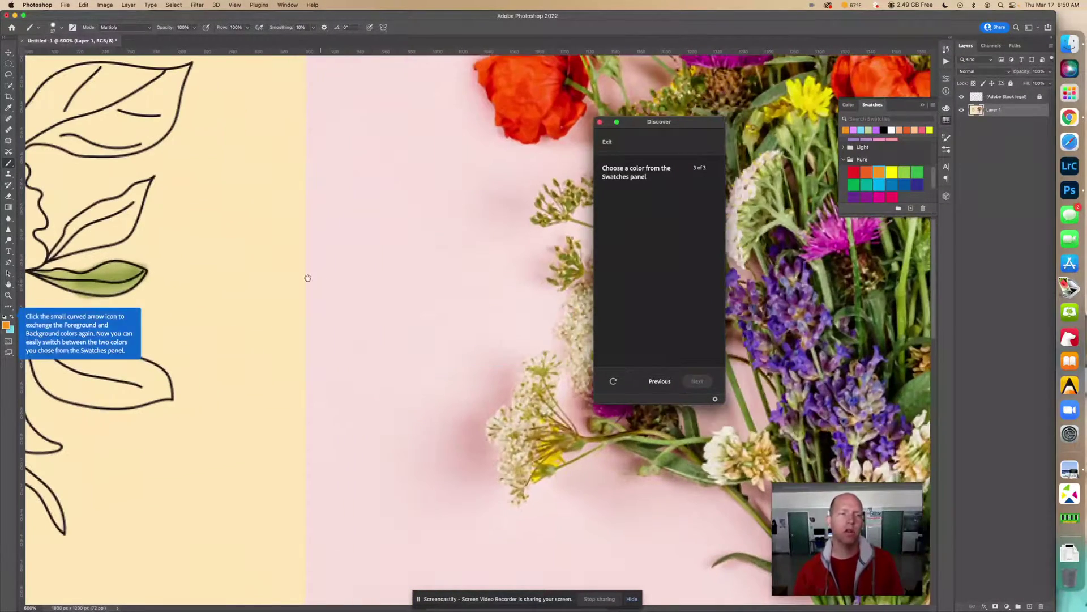
scroll(492, 270, "left", 6)
scroll(492, 270, "down", 4)
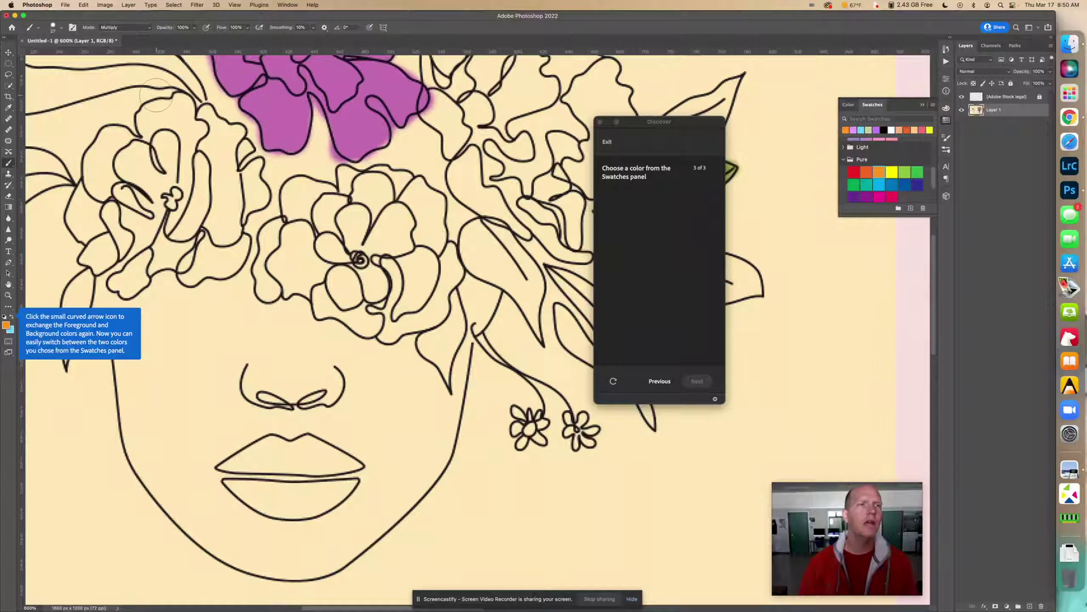
left_click(59, 28)
left_click_drag(51, 52, 53, 55)
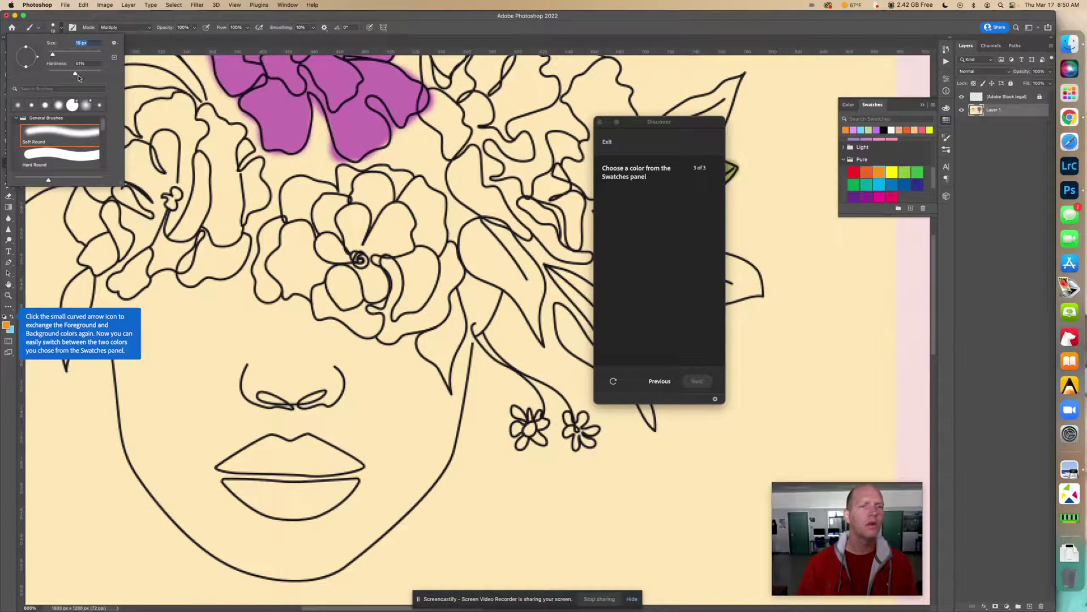
mouse_move(311, 199)
left_mouse_down()
mouse_move(292, 225)
mouse_move(273, 229)
mouse_move(267, 292)
mouse_move(303, 274)
mouse_move(291, 254)
mouse_move(299, 235)
mouse_move(286, 255)
mouse_move(303, 200)
mouse_move(321, 216)
mouse_move(369, 204)
mouse_move(344, 192)
mouse_move(343, 170)
mouse_move(375, 184)
mouse_move(397, 177)
mouse_move(431, 197)
mouse_move(435, 258)
mouse_move(419, 211)
mouse_move(405, 198)
mouse_move(390, 216)
mouse_move(420, 263)
mouse_move(456, 254)
mouse_move(436, 281)
mouse_move(456, 283)
mouse_move(422, 306)
mouse_move(425, 283)
mouse_move(427, 317)
mouse_move(419, 275)
mouse_move(357, 297)
mouse_move(397, 266)
mouse_move(427, 272)
mouse_move(340, 246)
mouse_move(385, 233)
mouse_move(339, 229)
mouse_move(322, 278)
mouse_move(300, 291)
mouse_move(325, 317)
mouse_move(332, 283)
mouse_move(342, 315)
mouse_move(377, 331)
mouse_move(399, 326)
mouse_move(393, 337)
mouse_move(450, 308)
mouse_move(374, 341)
left_mouse_up()
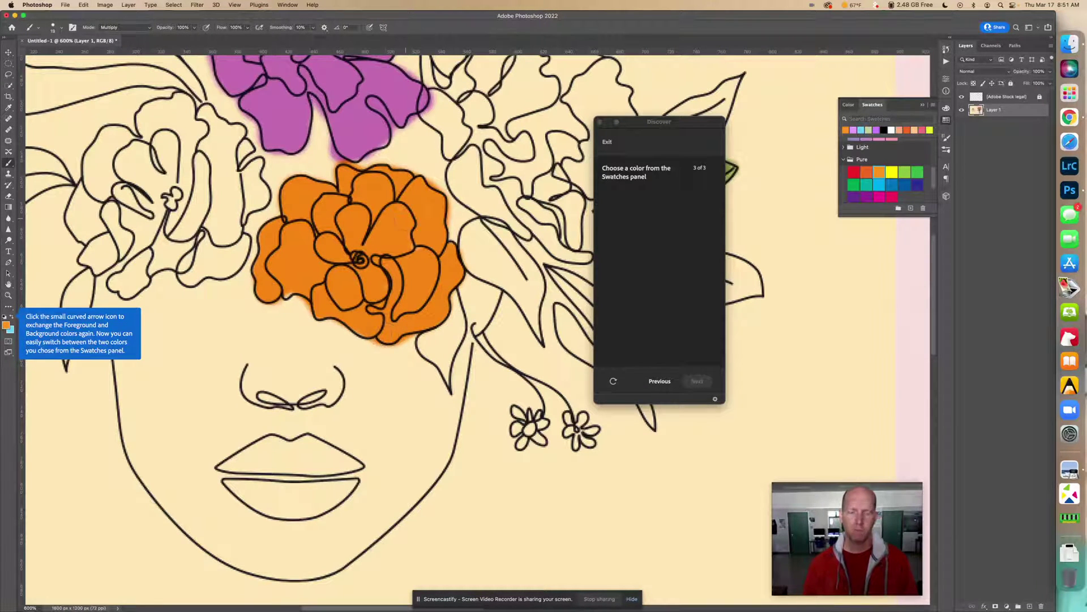
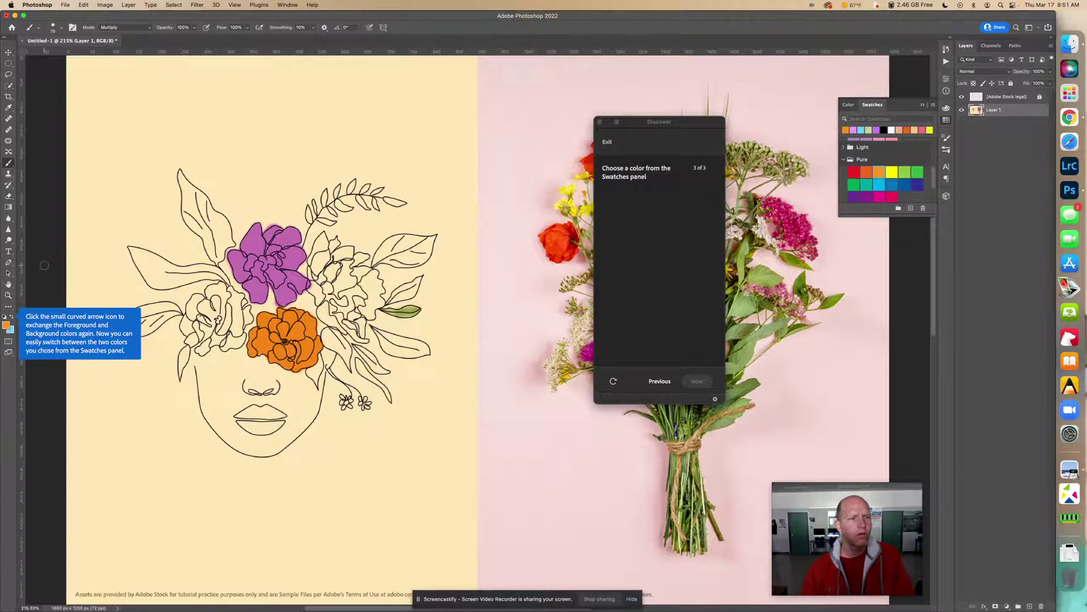
Step: Swap the foreground and background colors and paint the flower left of the orange one with light blue
left_click(12, 318)
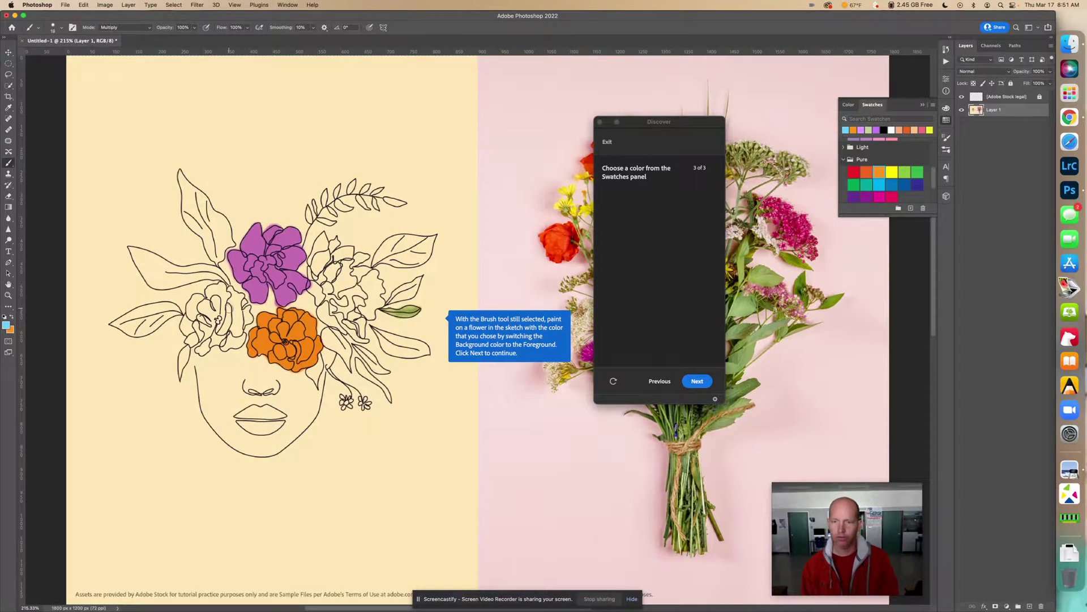
scroll(231, 310, "up", 5)
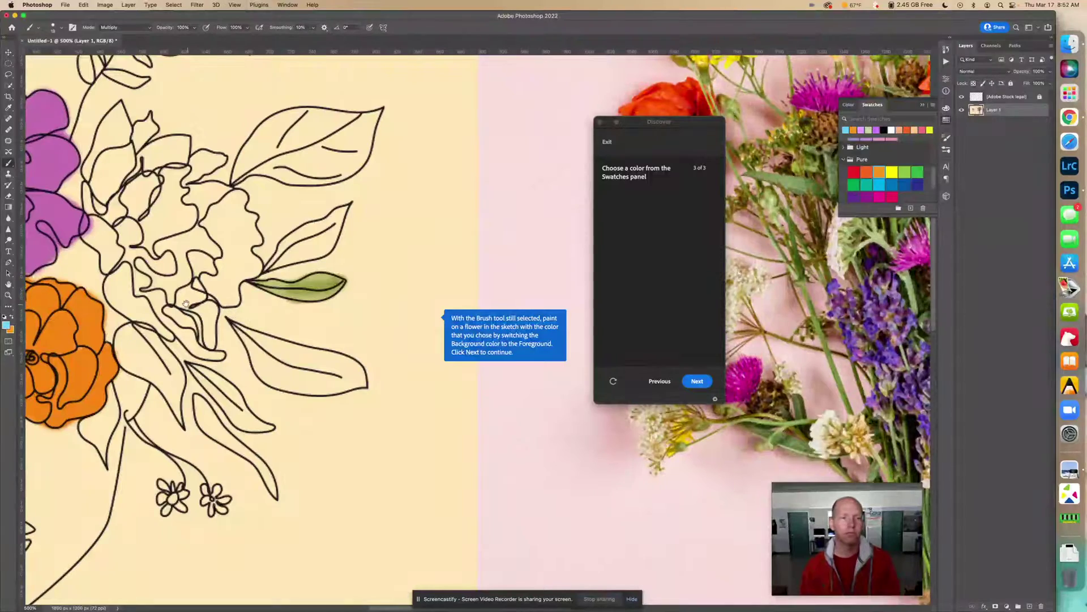
scroll(193, 305, "left", 10)
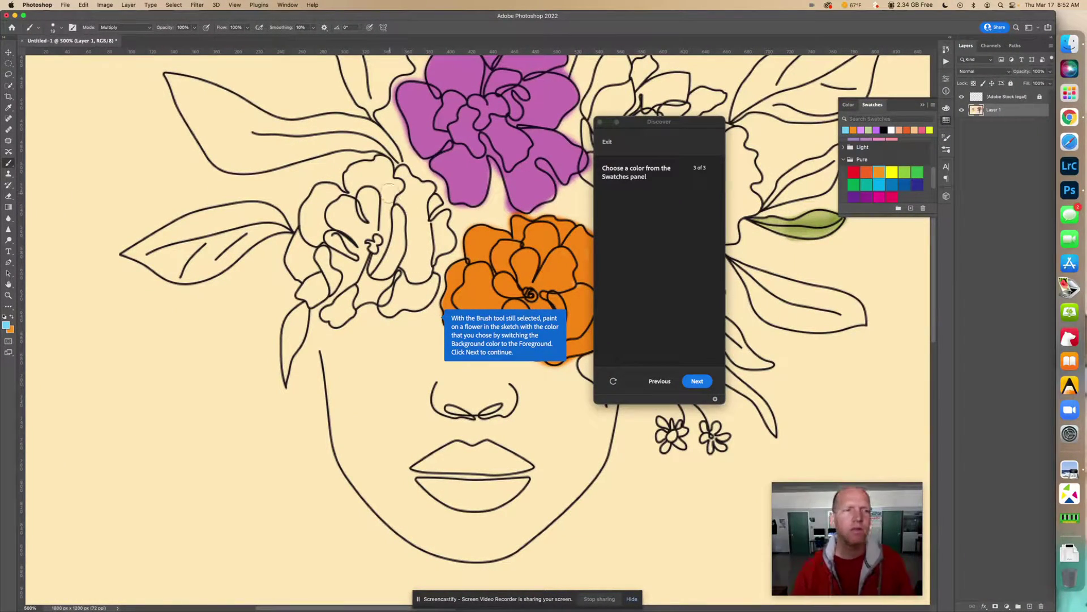
mouse_move(383, 192)
left_mouse_down()
mouse_move(378, 162)
mouse_move(351, 178)
mouse_move(376, 180)
mouse_move(368, 197)
mouse_move(333, 202)
mouse_move(317, 190)
mouse_move(302, 205)
mouse_move(307, 235)
mouse_move(317, 211)
mouse_move(323, 242)
mouse_move(379, 206)
mouse_move(366, 222)
mouse_move(387, 217)
mouse_move(405, 234)
mouse_move(422, 226)
mouse_move(421, 194)
mouse_move(397, 212)
mouse_move(427, 202)
mouse_move(422, 222)
mouse_move(443, 231)
mouse_move(422, 250)
mouse_move(415, 279)
mouse_move(432, 282)
mouse_move(419, 293)
mouse_move(414, 274)
mouse_move(433, 286)
mouse_move(399, 303)
mouse_move(414, 267)
mouse_move(386, 313)
mouse_move(416, 310)
mouse_move(375, 279)
mouse_move(404, 255)
mouse_move(325, 262)
mouse_move(294, 249)
mouse_move(297, 275)
mouse_move(317, 281)
mouse_move(303, 298)
mouse_move(337, 278)
mouse_move(327, 281)
mouse_move(352, 299)
mouse_move(324, 315)
mouse_move(343, 322)
mouse_move(378, 290)
mouse_move(347, 278)
mouse_move(318, 307)
left_mouse_up()
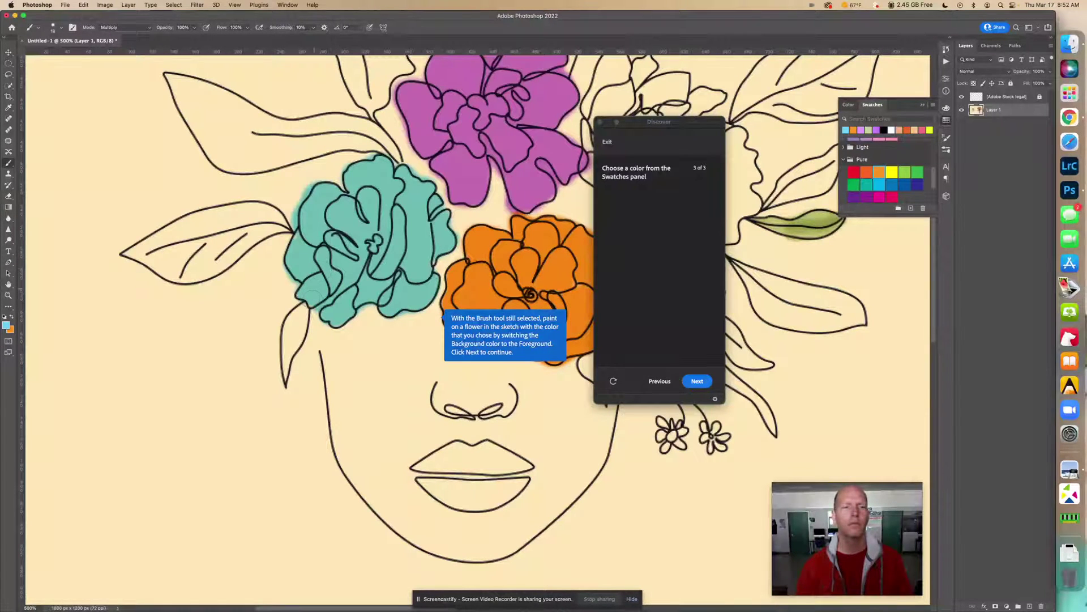
Step: Set the Soft Round brush to 63 px with 0% hardness and shade the inside of the blue flower
left_click(59, 28)
left_click(69, 54)
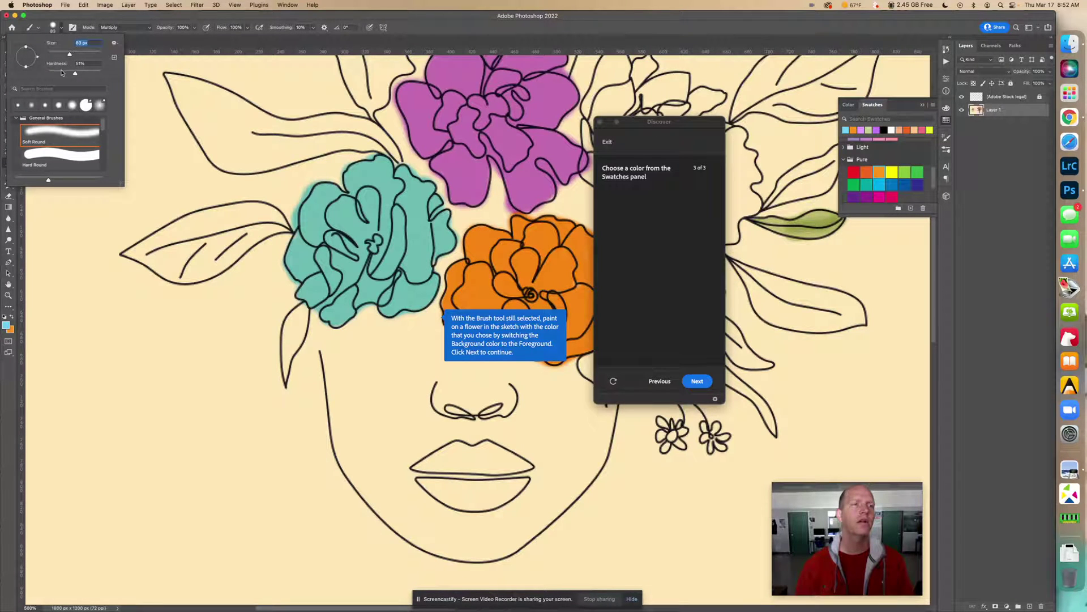
mouse_move(60, 72)
left_mouse_down()
mouse_move(97, 73)
mouse_move(47, 73)
left_mouse_up()
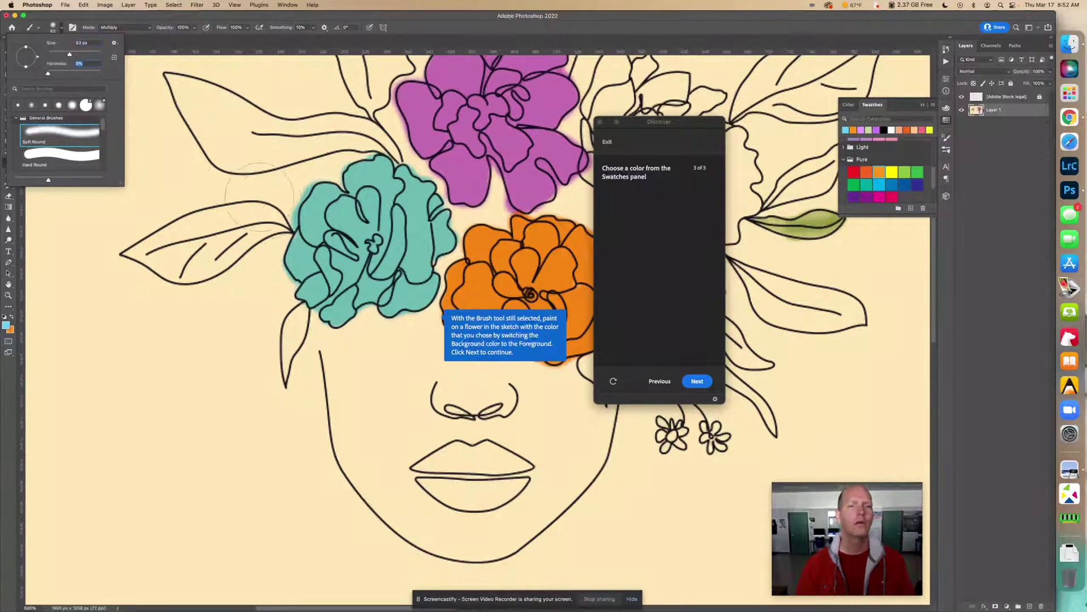
left_click(365, 232)
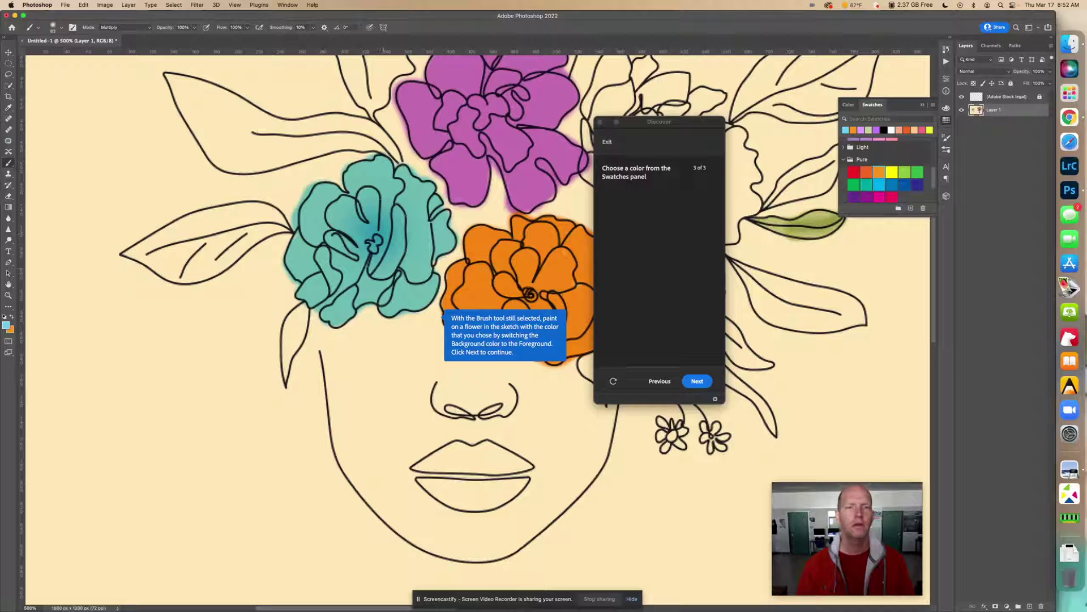
mouse_move(365, 235)
left_mouse_down()
mouse_move(375, 260)
mouse_move(414, 226)
mouse_move(386, 187)
mouse_move(326, 213)
left_mouse_up()
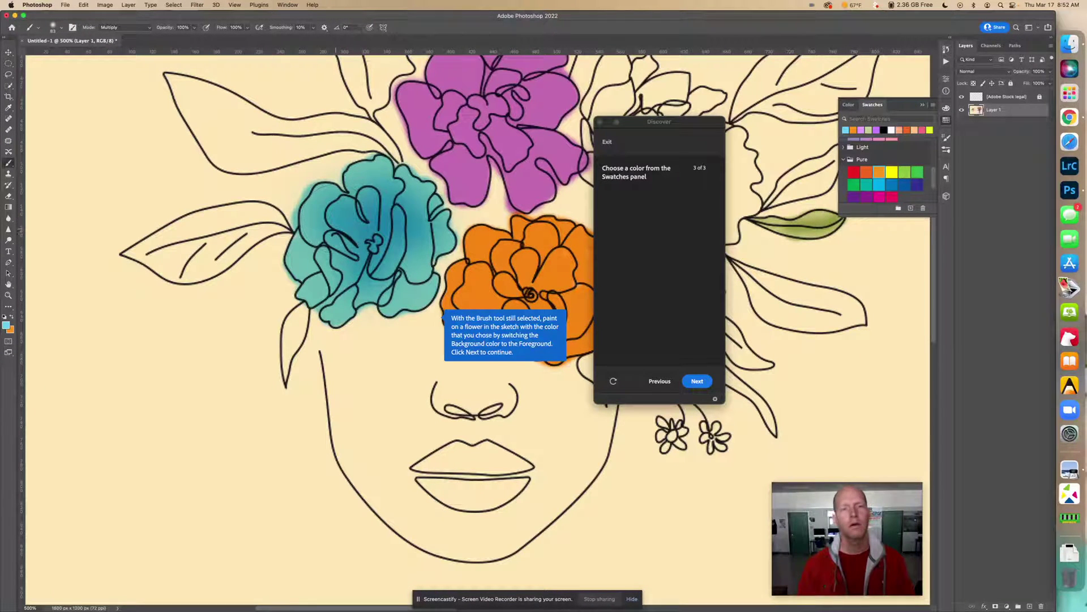
left_click_drag(320, 257, 317, 272)
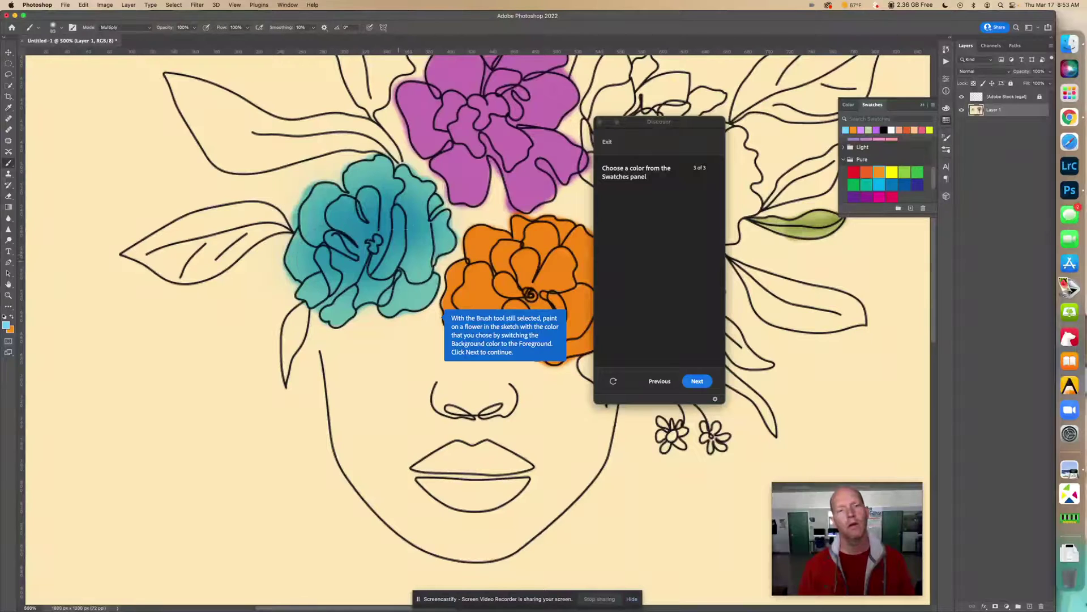
Step: Deepen the shading inside the blue flower and advance past the final instruction to complete the tutorial
left_click_drag(391, 243, 417, 284)
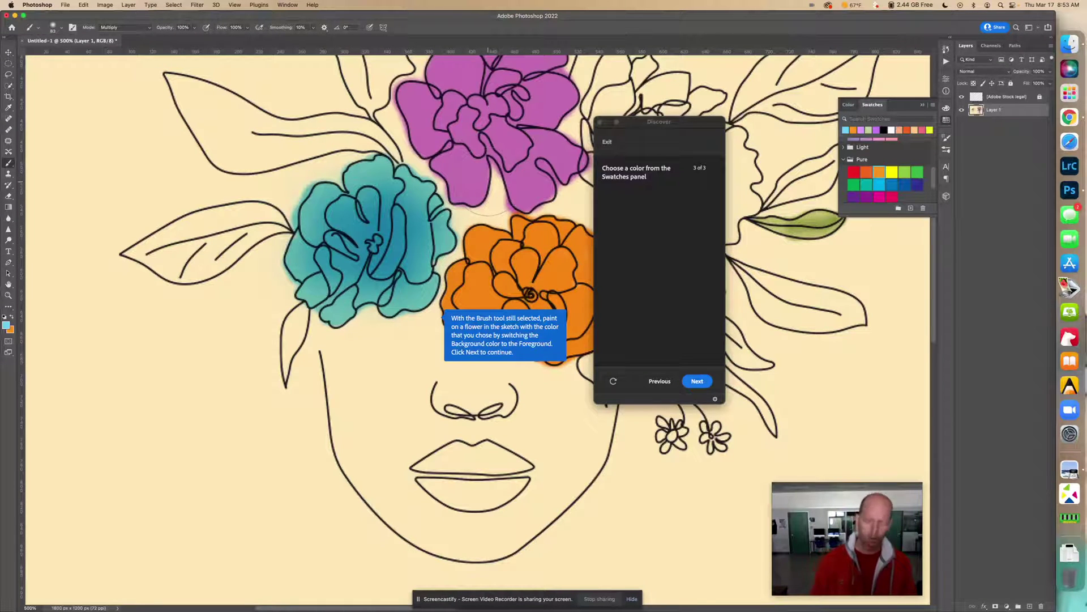
key("super+0")
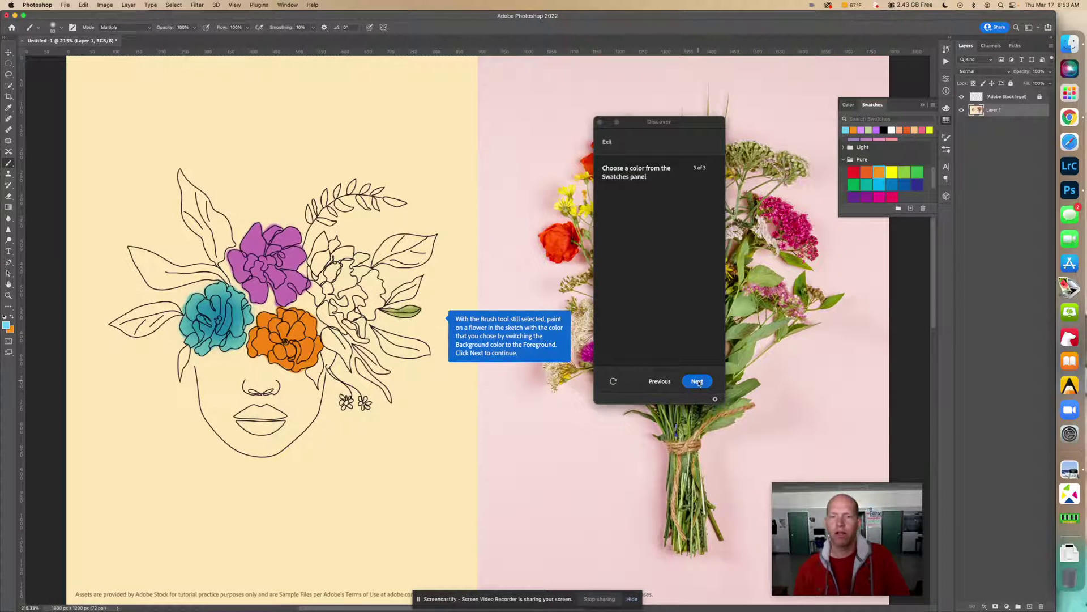
left_click(697, 383)
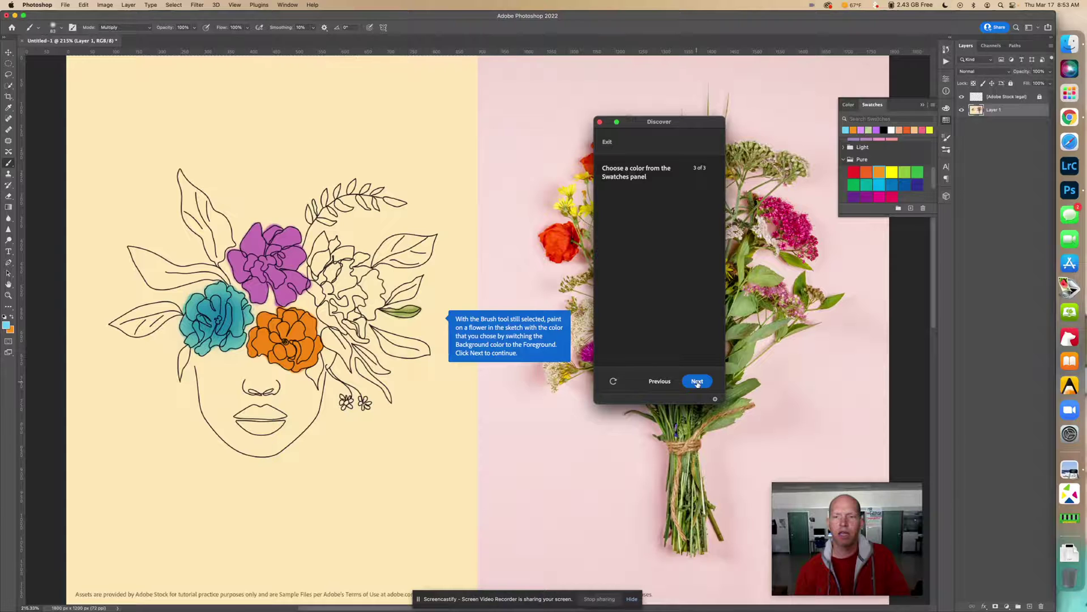
left_click(697, 382)
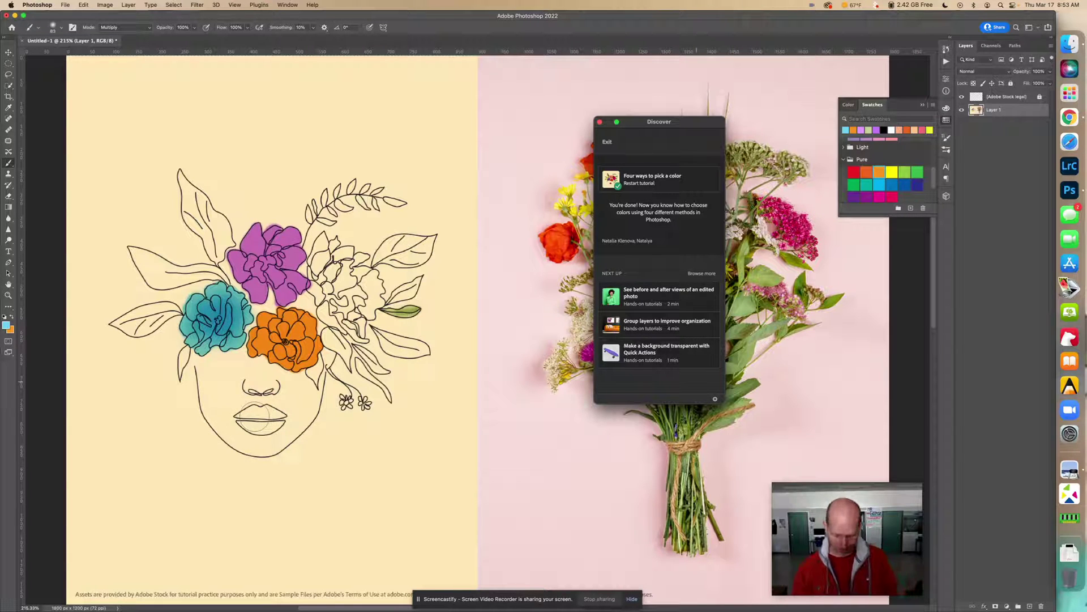
Step: Set the foreground color to the pinkish-red swatch at the end of the Light group for coloring the lips
key("super+equal")
key("super+equal")
key("super+equal")
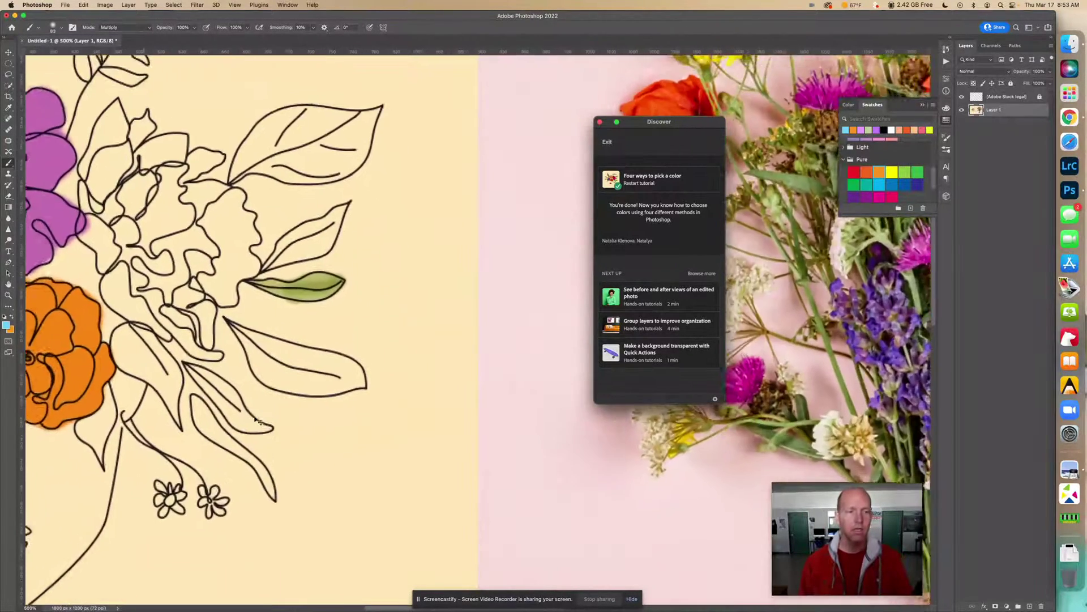
scroll(257, 420, "right", 3)
key("super+equal")
key("super+equal")
scroll(392, 352, "down", 5)
left_click_drag(392, 352, 443, 356)
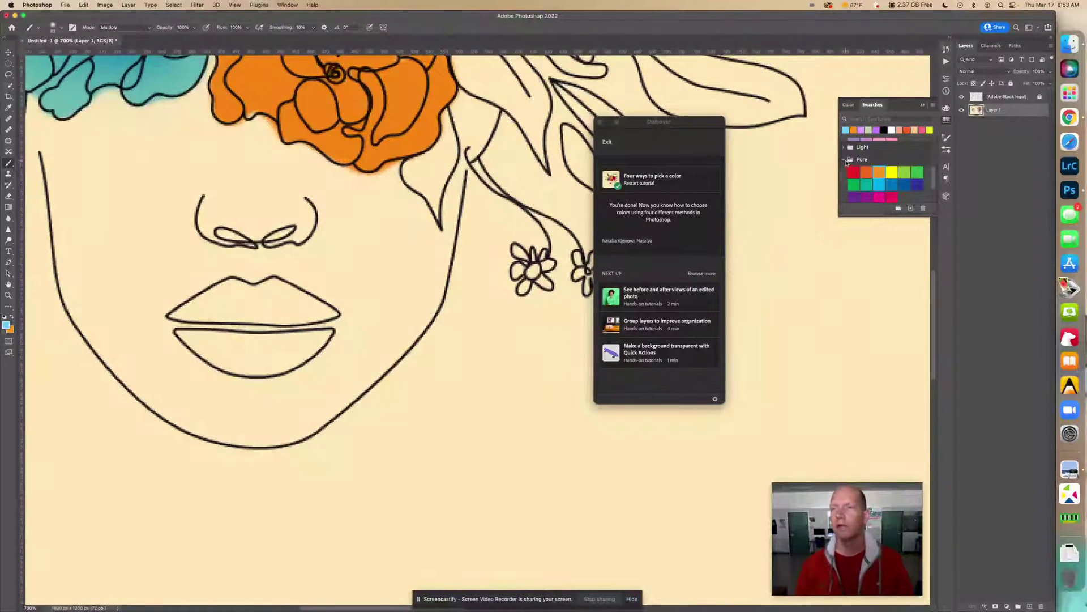
left_click(845, 160)
left_click(842, 148)
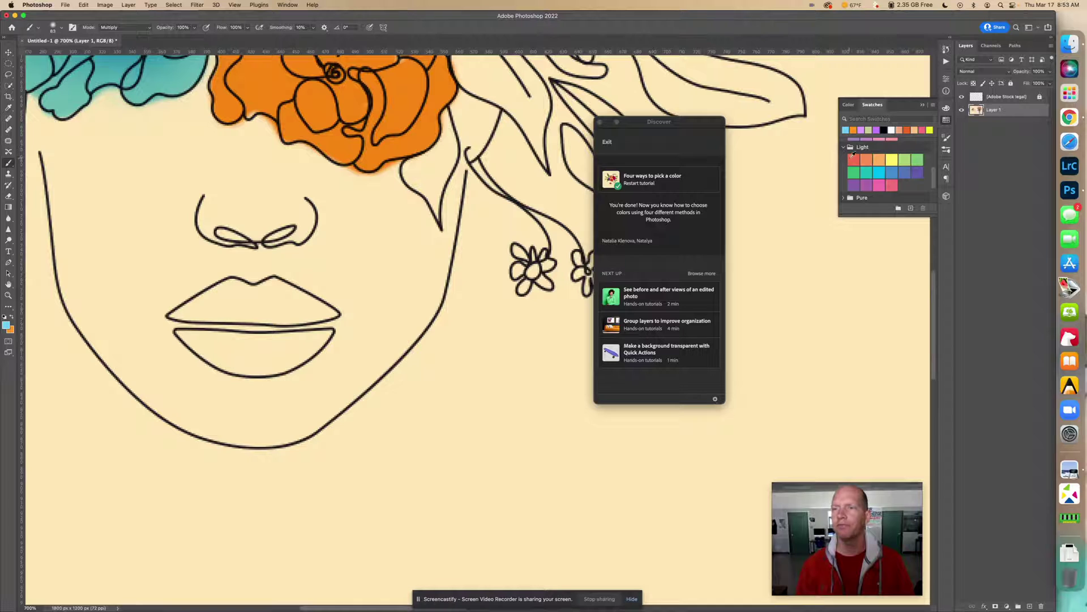
left_click(893, 183)
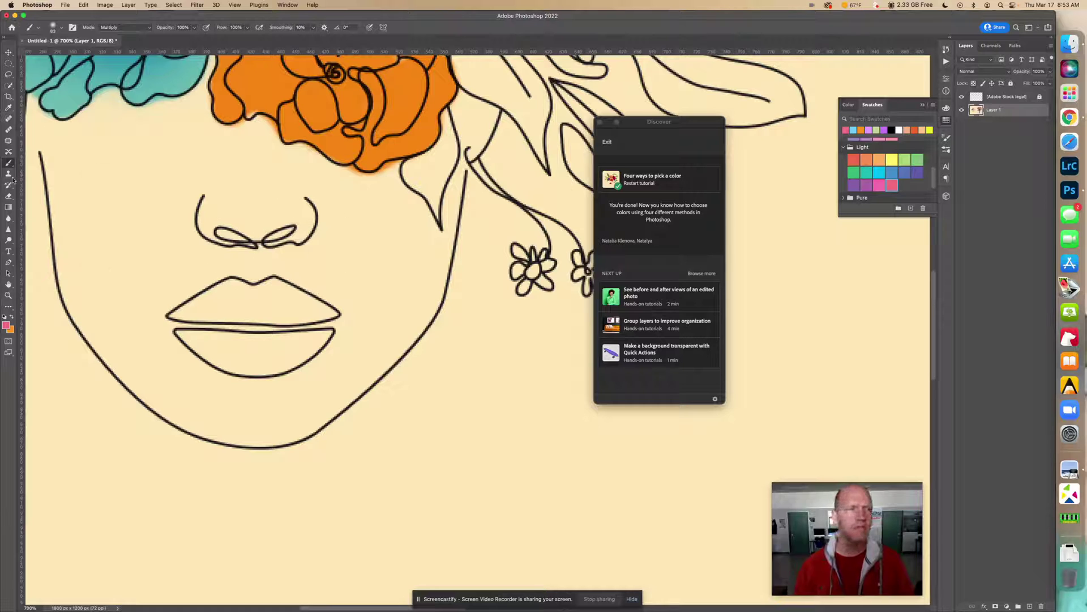
Step: Select the insides of the upper and lower lips together with the Magic Wand tool
left_click(10, 86)
right_click(11, 88)
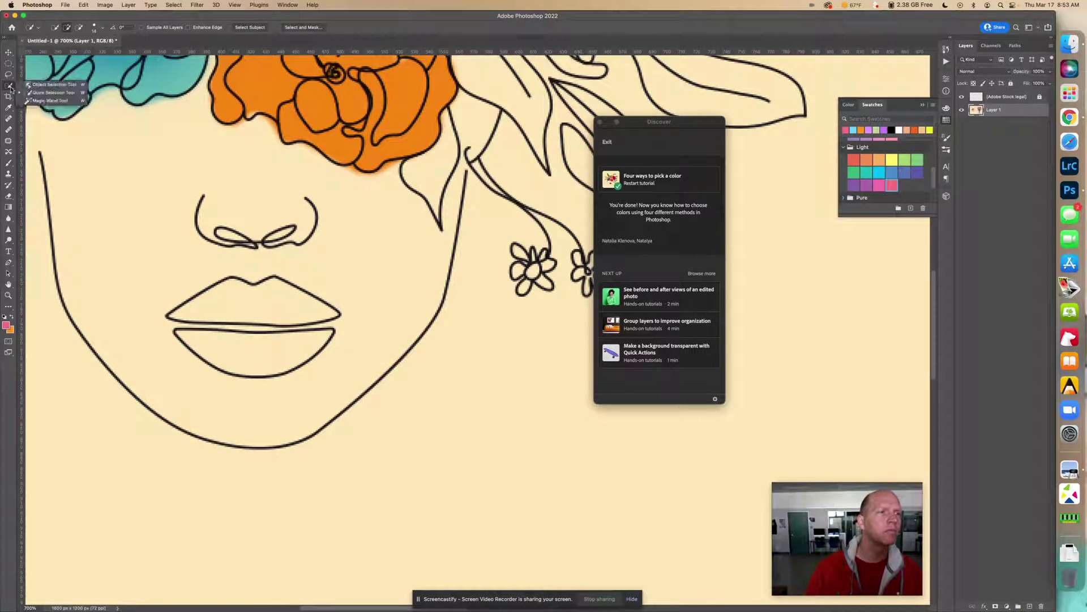
left_click(48, 100)
left_click(263, 317)
left_click(262, 350)
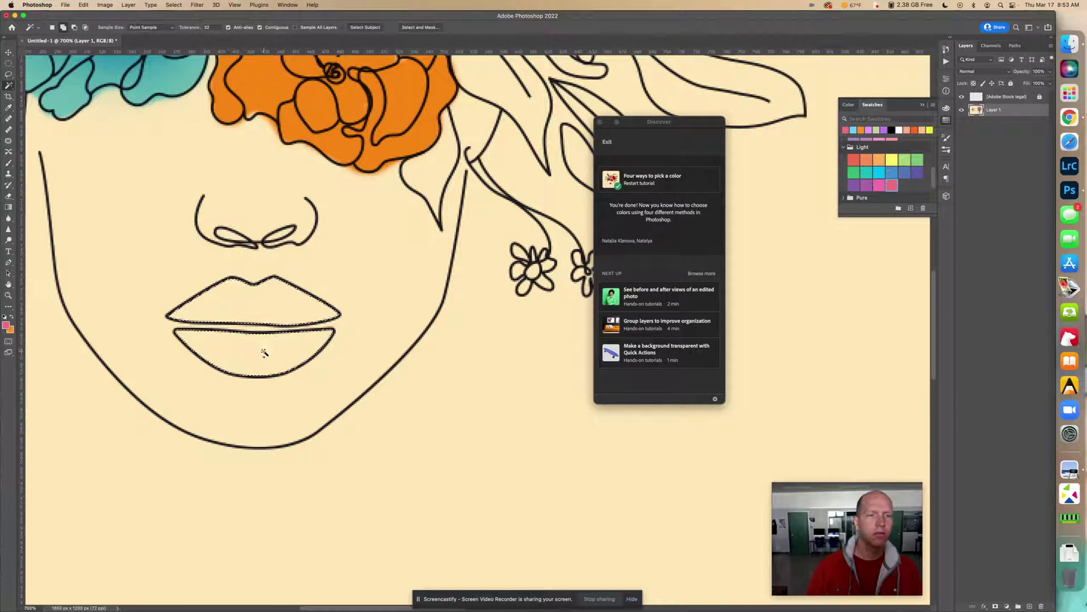
Step: Reduce the Soft Round brush to 47 px and paint both selected lips pinkish red
left_click(8, 162)
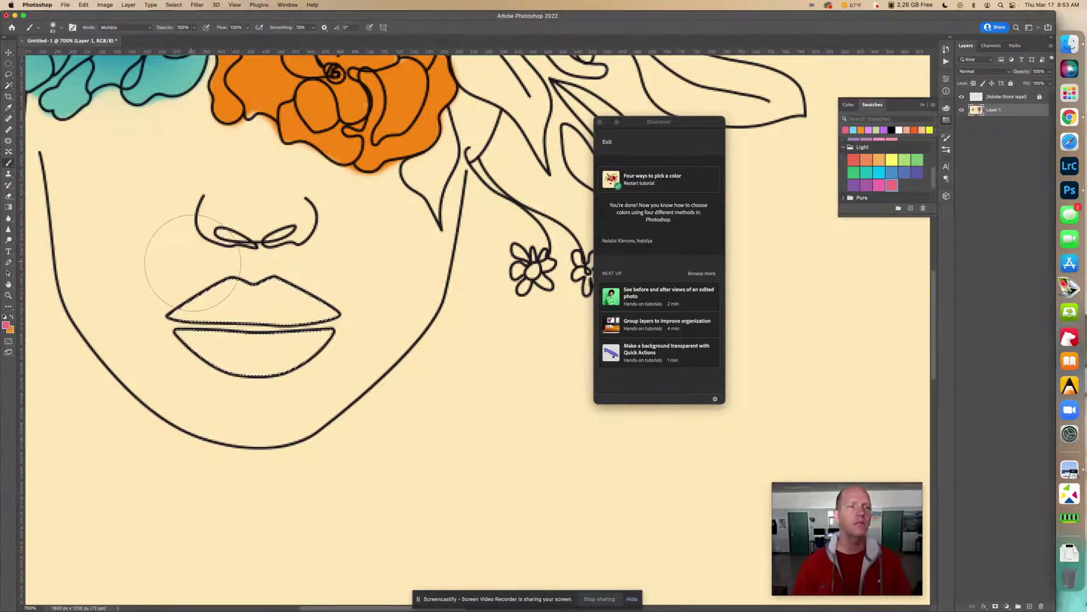
left_click(61, 27)
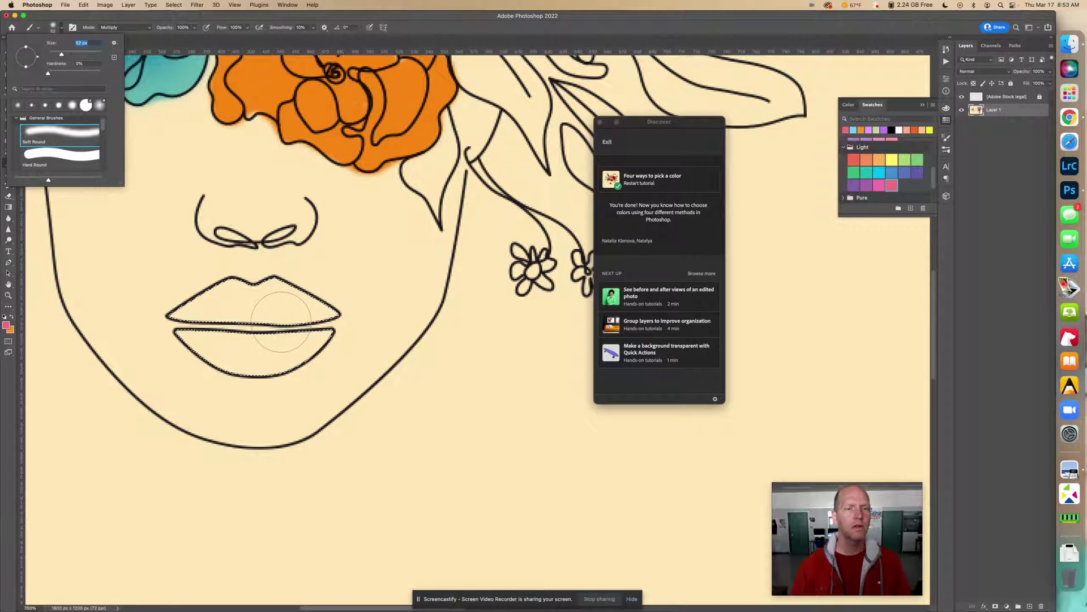
left_click_drag(62, 54, 60, 55)
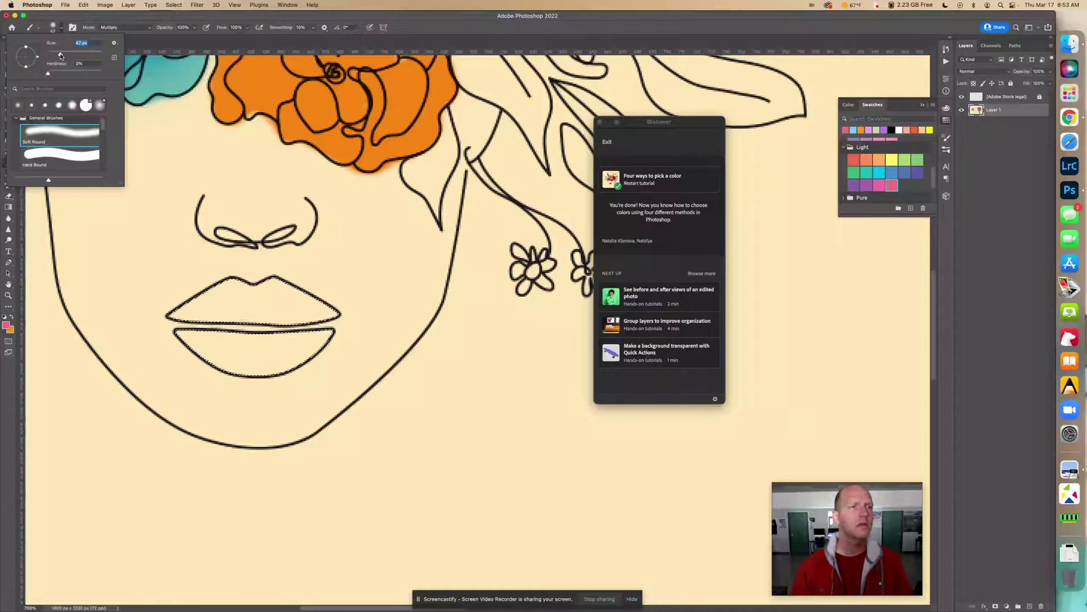
key("Return")
left_click_drag(263, 300, 199, 292)
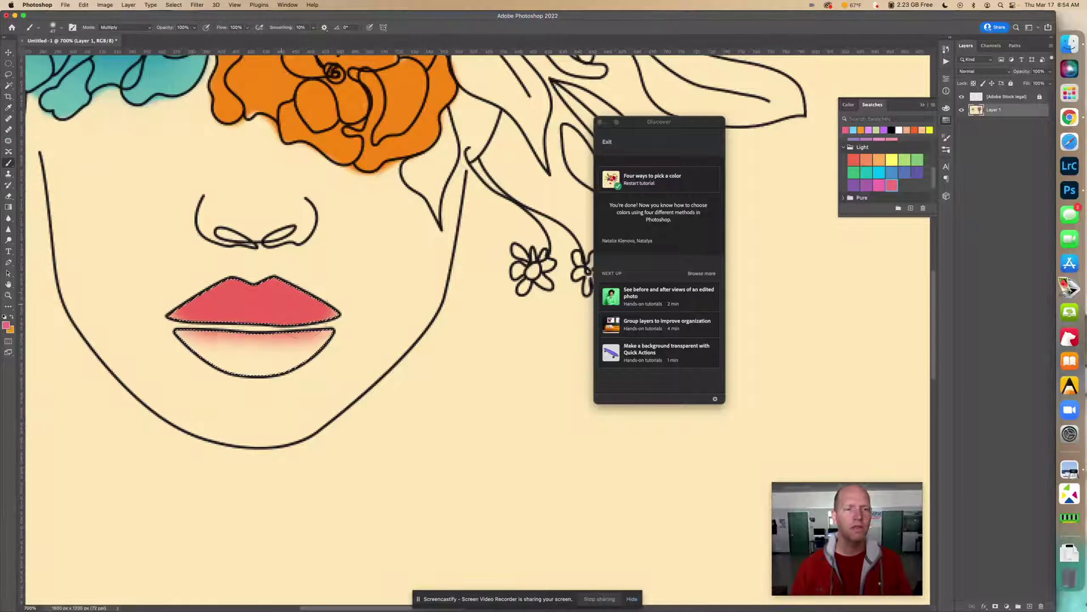
left_click_drag(181, 339, 218, 374)
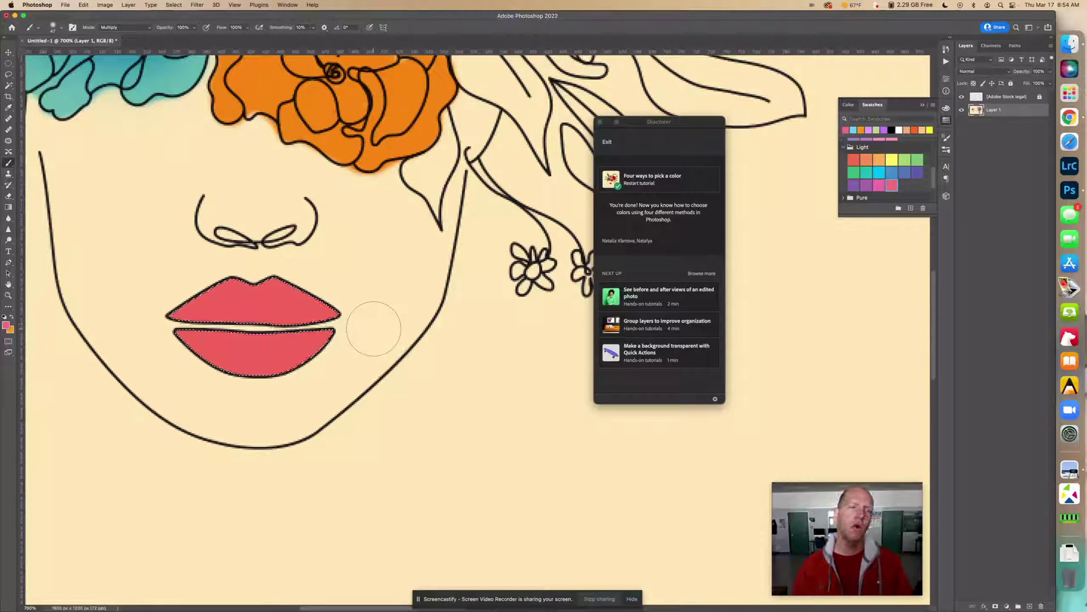
Step: Shade the lips a deeper red with the 47 px soft brush, then clear the selection
left_click(53, 27)
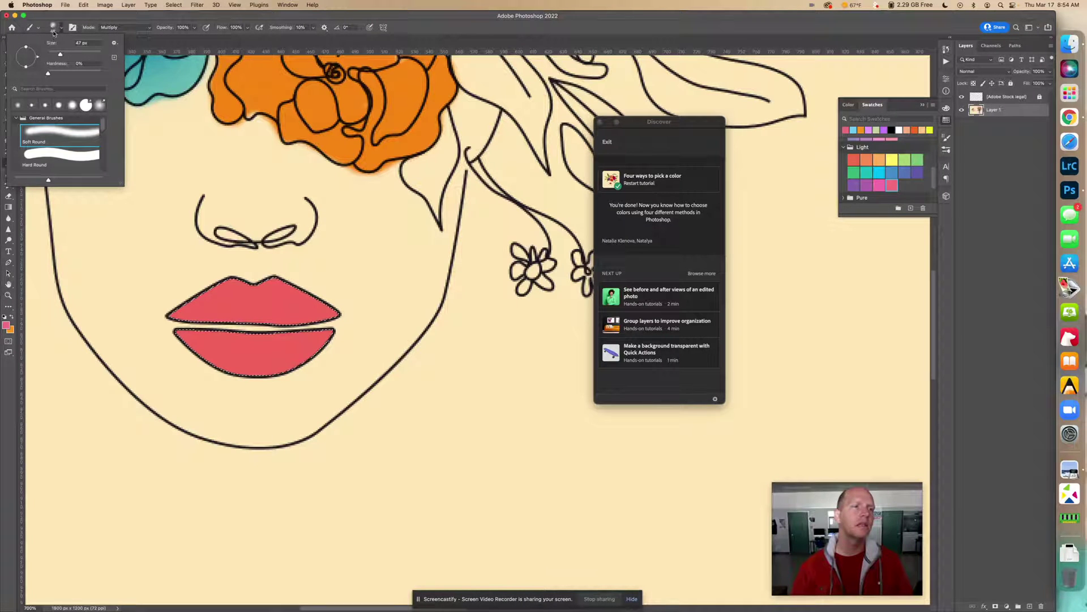
left_click(363, 325)
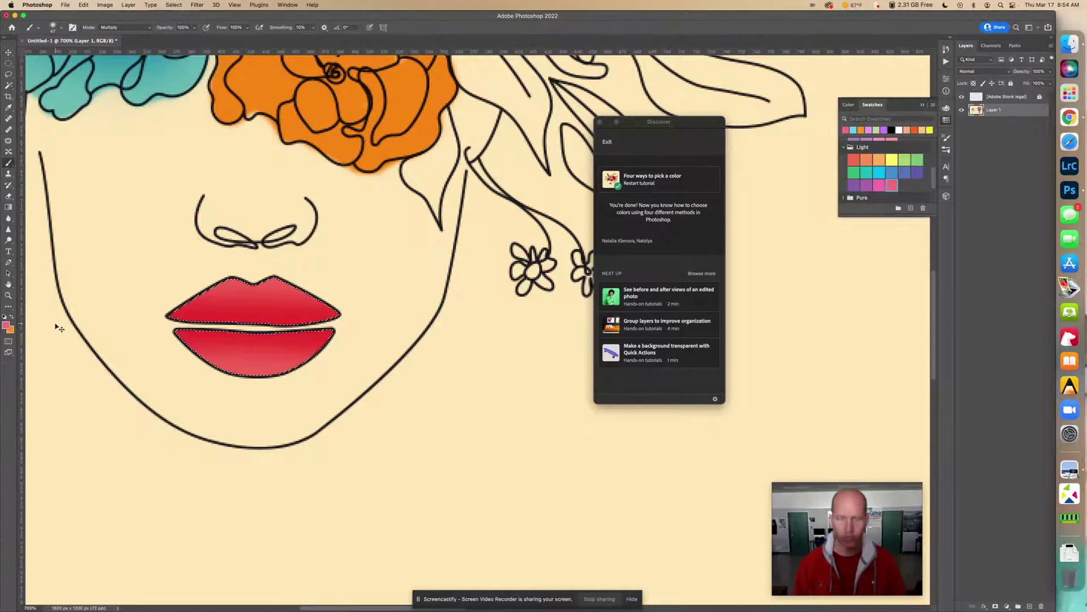
key("super+0")
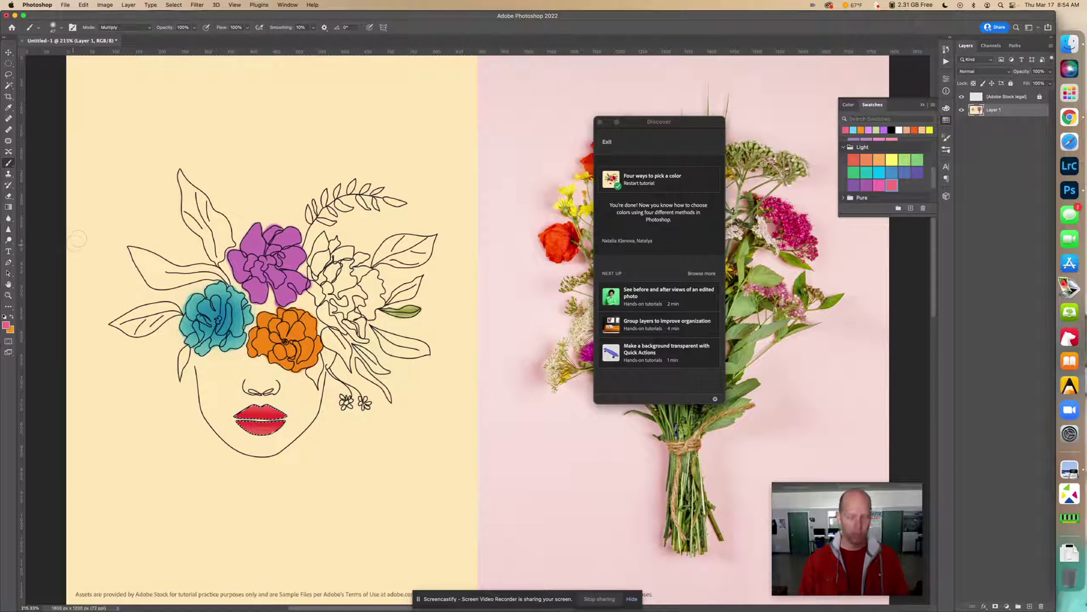
key("super+d")
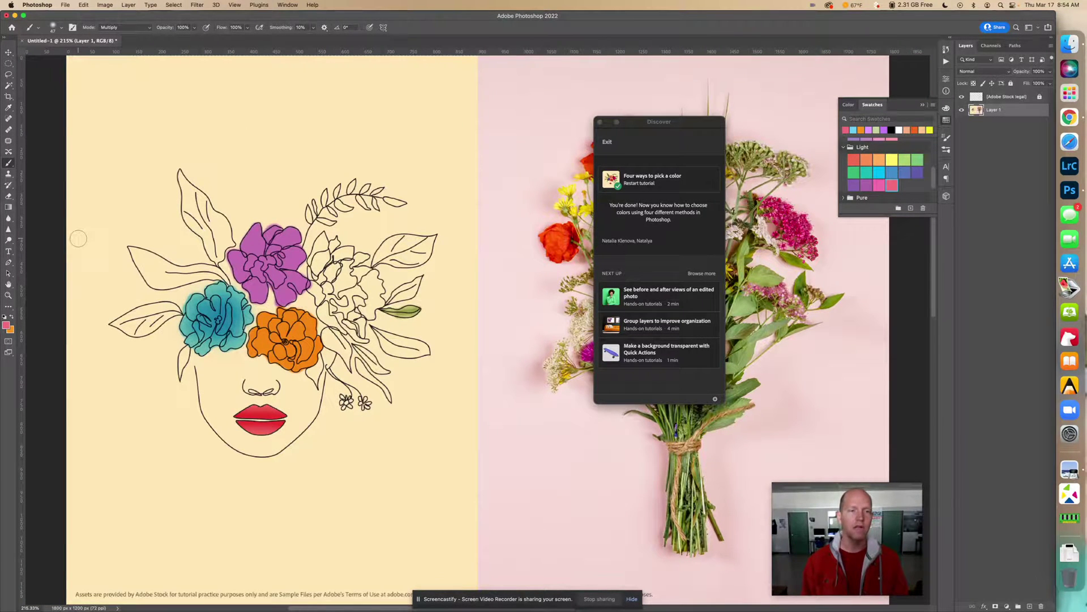
Step: Move the Discover panel off the sketch so the whole face and flower drawing is unobstructed
key("space")
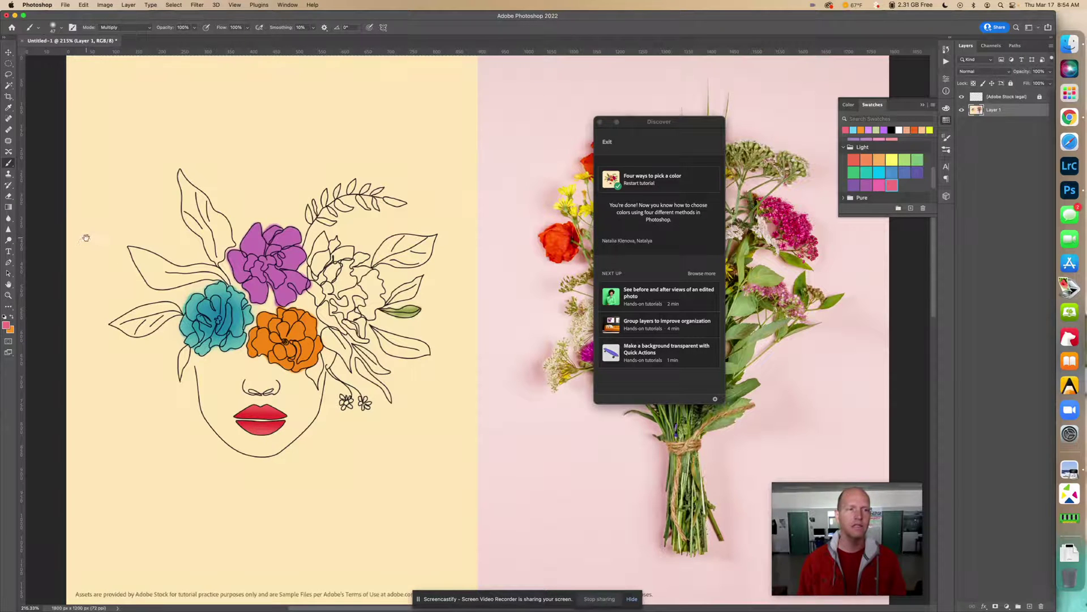
key("super+plus")
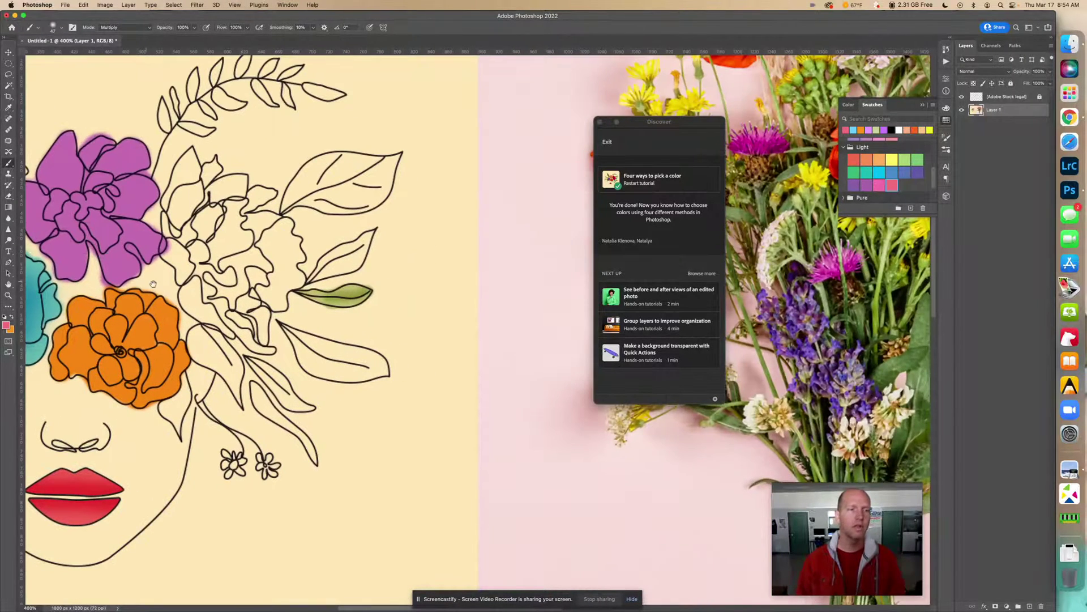
key("super+plus")
left_click_drag(645, 127, 794, 202)
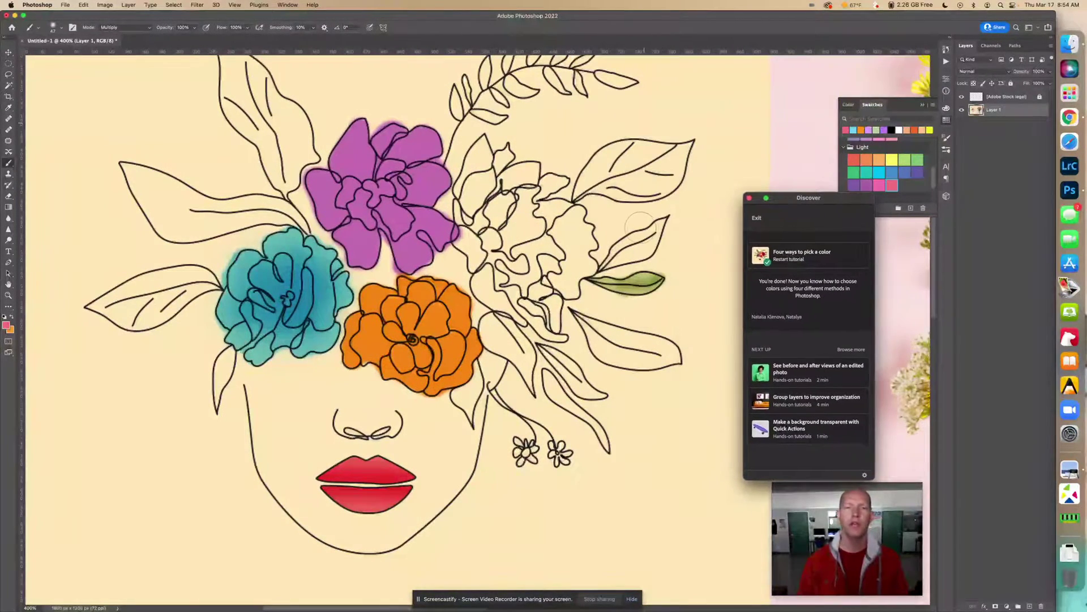
scroll(640, 228, "up", 3)
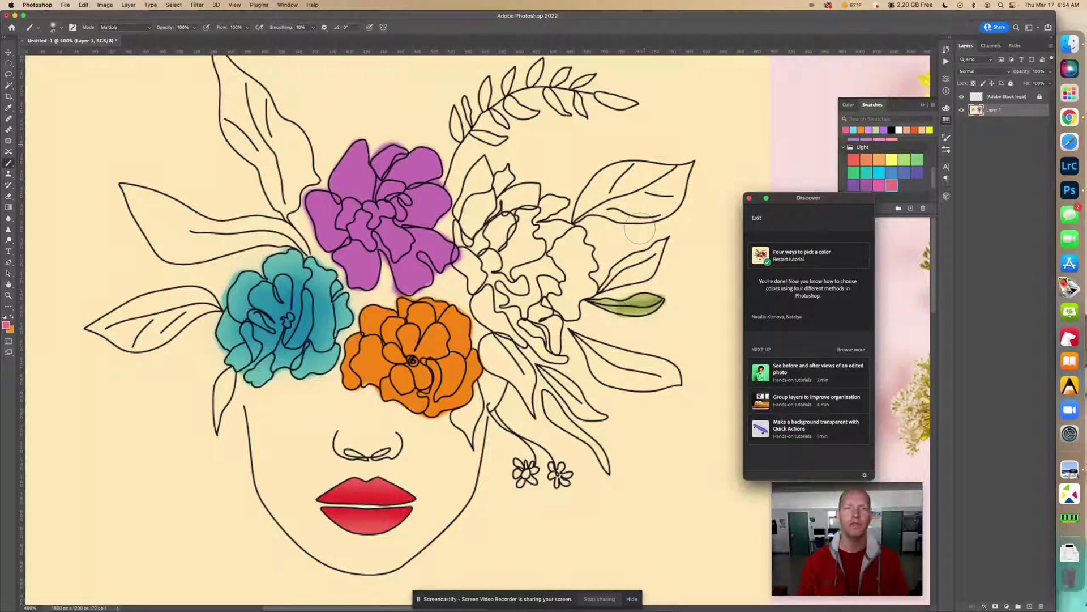